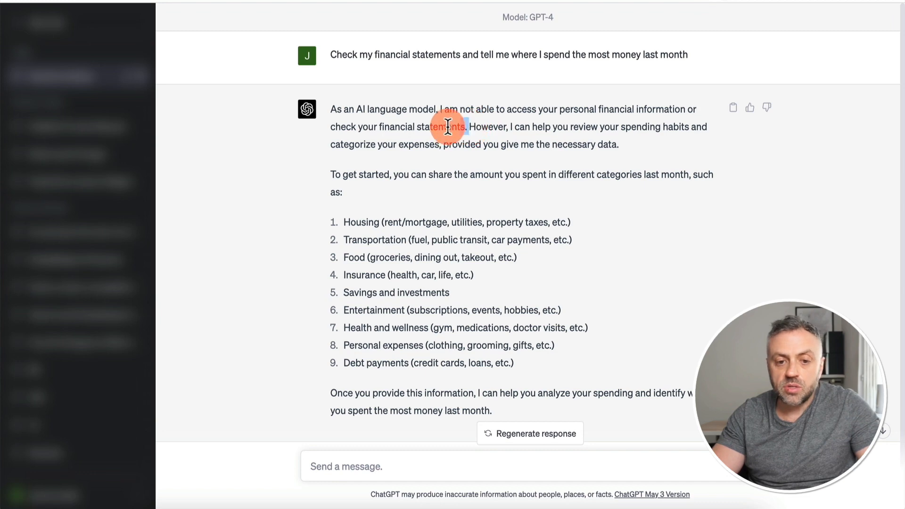
{"action": "left_click_drag", "start_coordinate": [468, 126], "coordinate": [338, 108]}
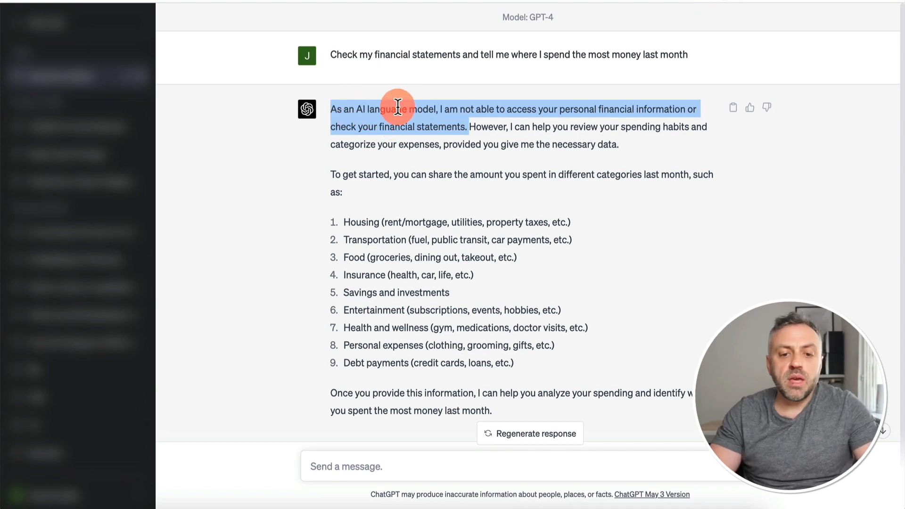
{"action": "left_click_drag", "start_coordinate": [469, 126], "coordinate": [509, 412]}
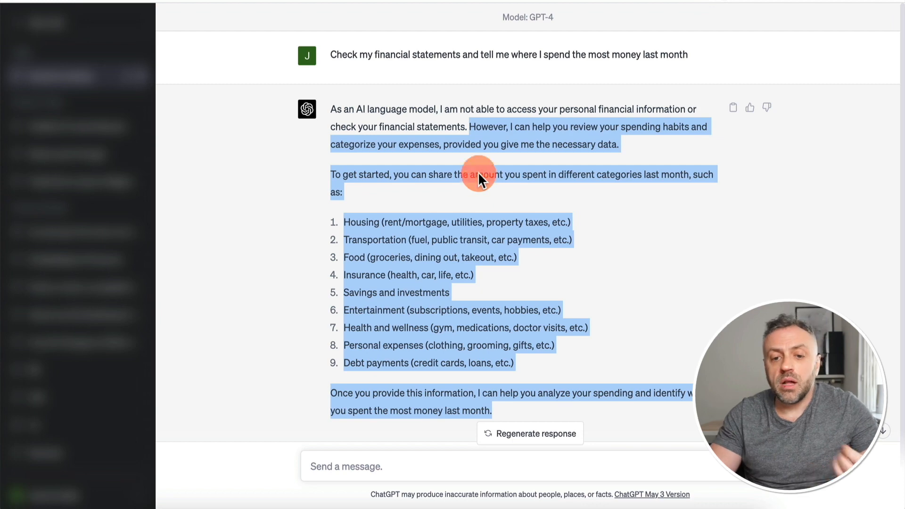
{"action": "left_click", "coordinate": [467, 128]}
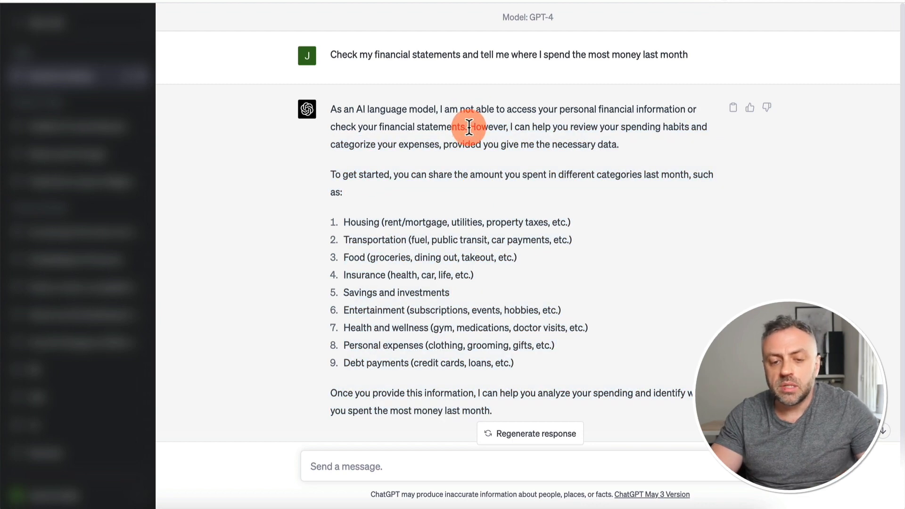
{"action": "left_click_drag", "start_coordinate": [467, 127], "coordinate": [332, 107]}
{"action": "left_click", "coordinate": [332, 108]}
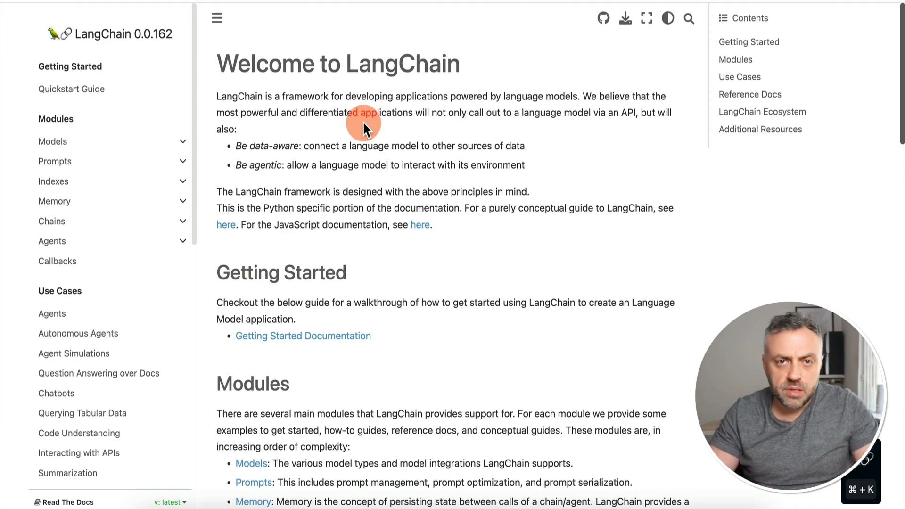
{"action": "scroll", "coordinate": [363, 121], "scroll_direction": "down", "scroll_amount": 6}
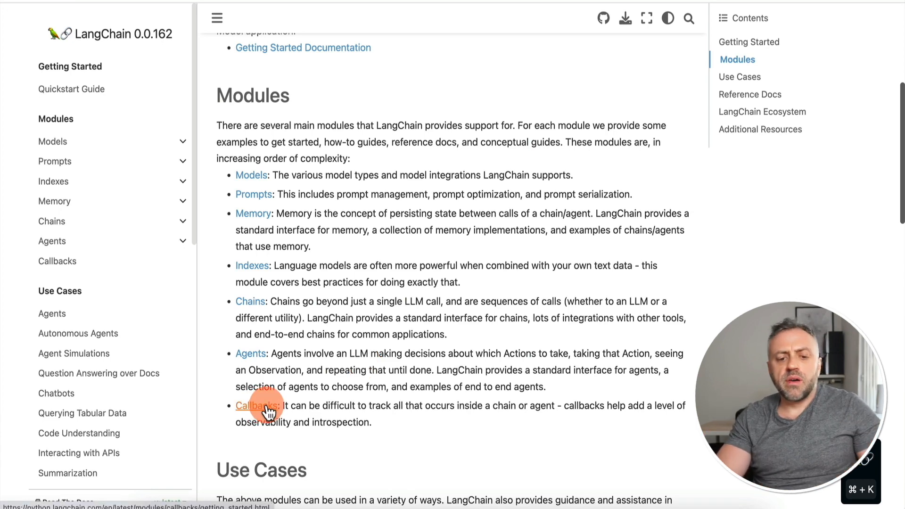
{"action": "scroll", "coordinate": [269, 412], "scroll_direction": "down", "scroll_amount": 5}
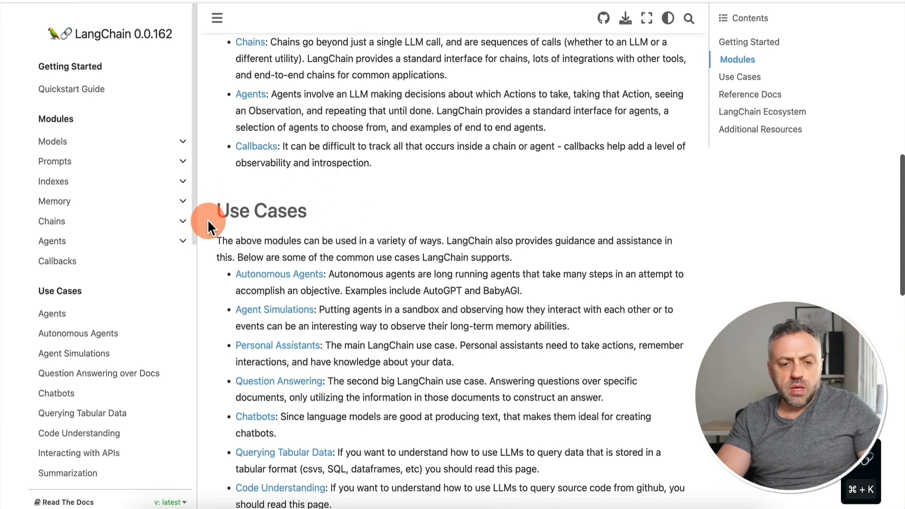
{"action": "scroll", "coordinate": [295, 219], "scroll_direction": "down", "scroll_amount": 2}
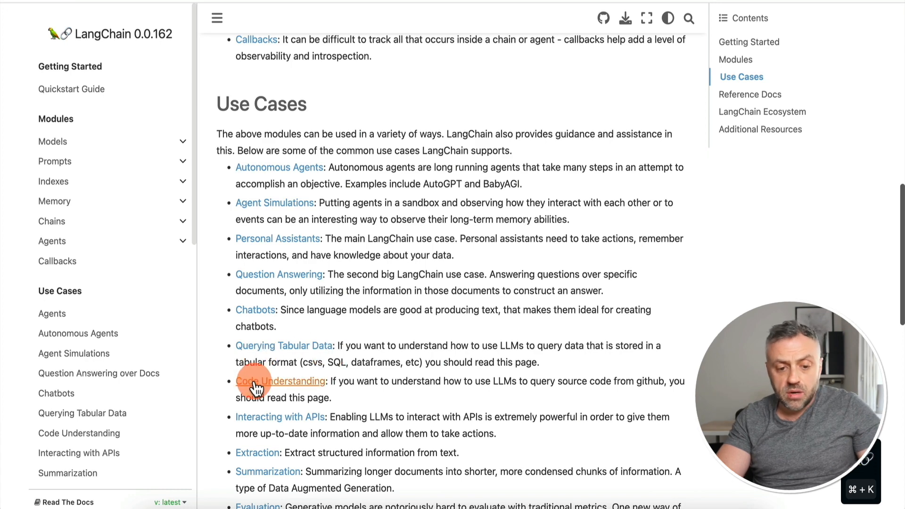
{"action": "scroll", "coordinate": [426, 342], "scroll_direction": "down", "scroll_amount": 2}
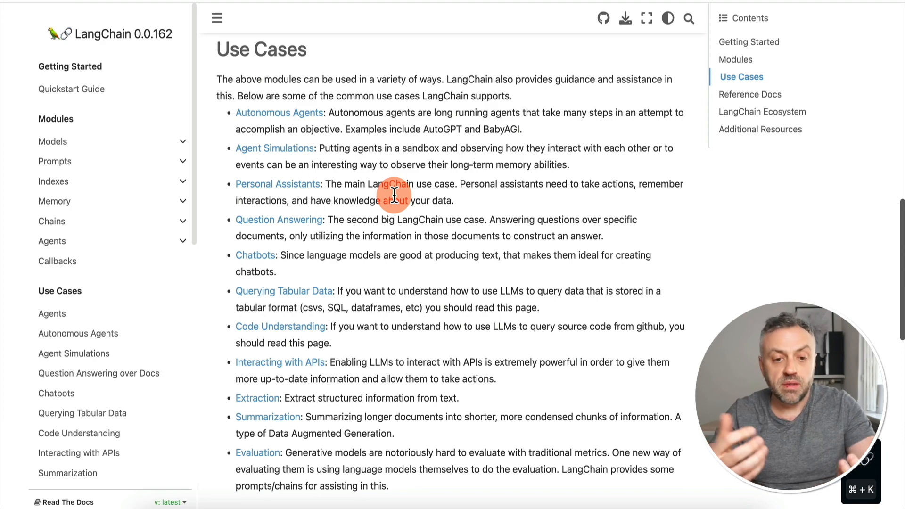
{"action": "scroll", "coordinate": [383, 151], "scroll_direction": "up", "scroll_amount": 20}
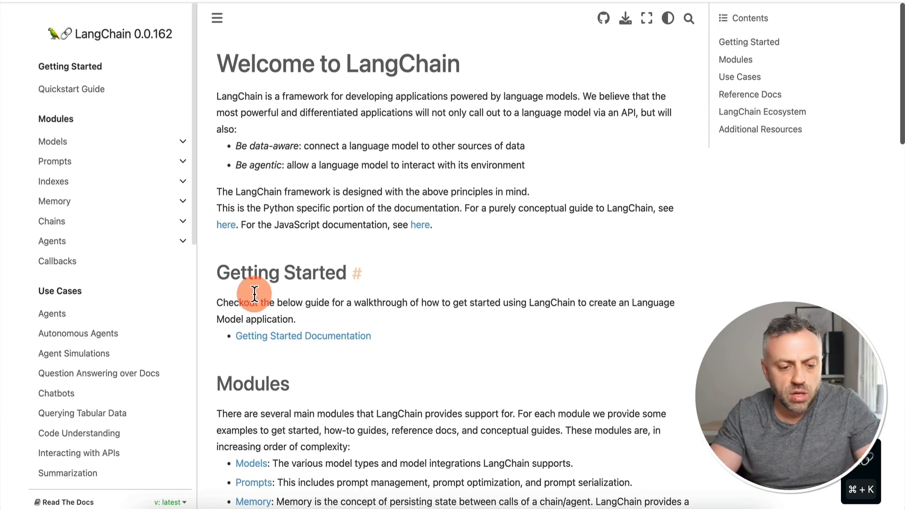
{"action": "scroll", "coordinate": [112, 378], "scroll_direction": "down", "scroll_amount": 8}
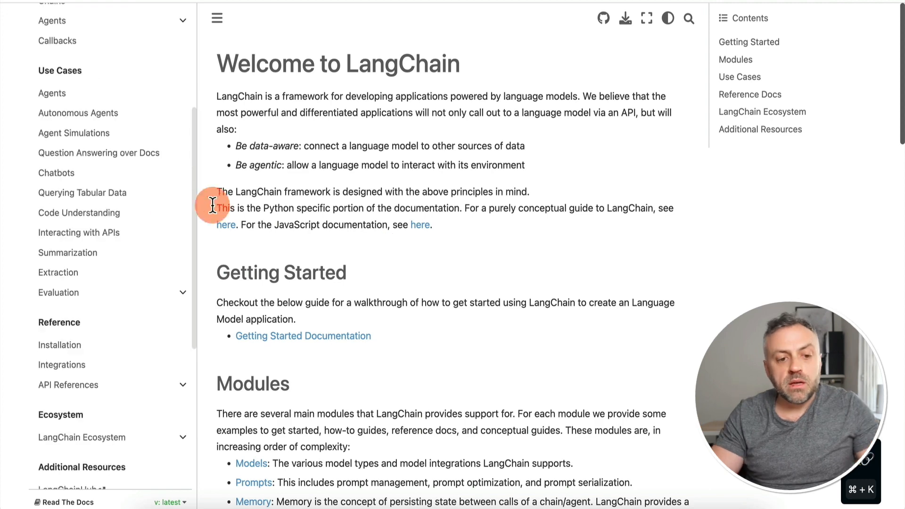
Step: Open LangChain's Interacting with APIs use case, glance at Summarization, and return
{"action": "left_click", "coordinate": [81, 236]}
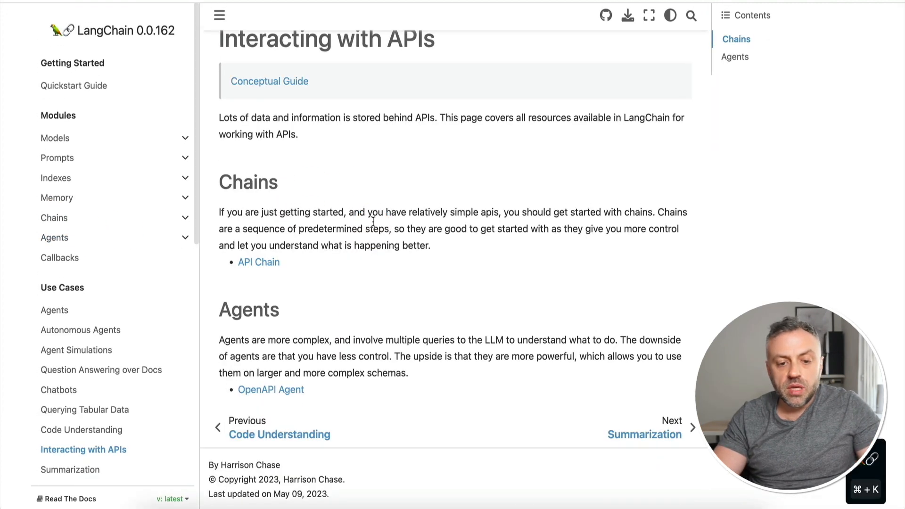
{"action": "left_click", "coordinate": [660, 441]}
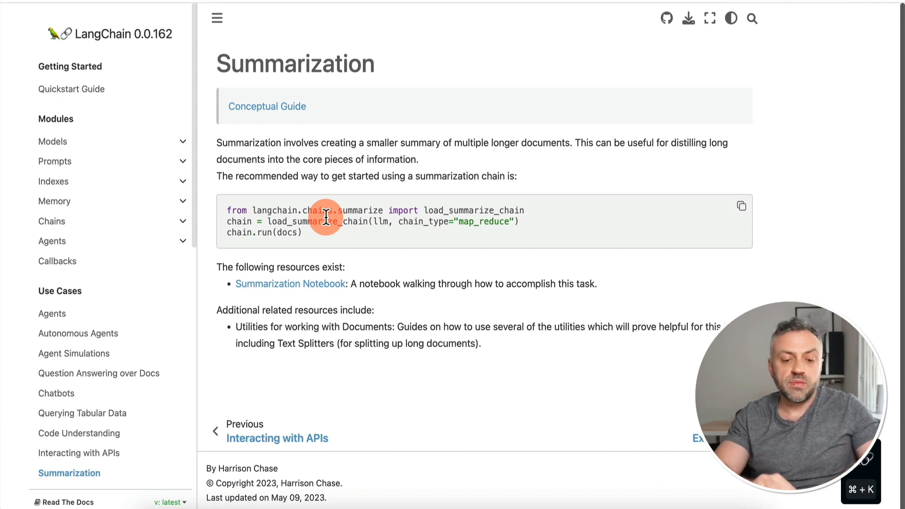
{"action": "key", "text": "super+Left"}
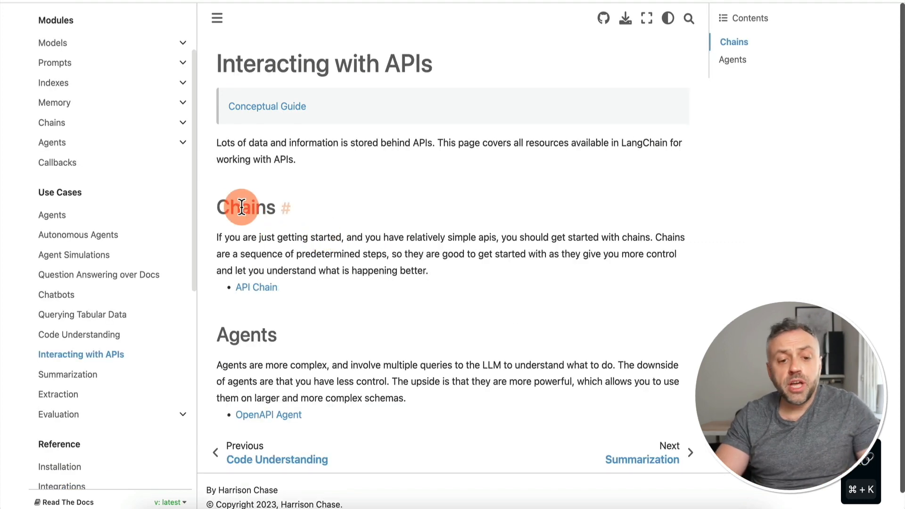
Step: Open the API Chain guide and scroll through its content
{"action": "left_click", "coordinate": [260, 293]}
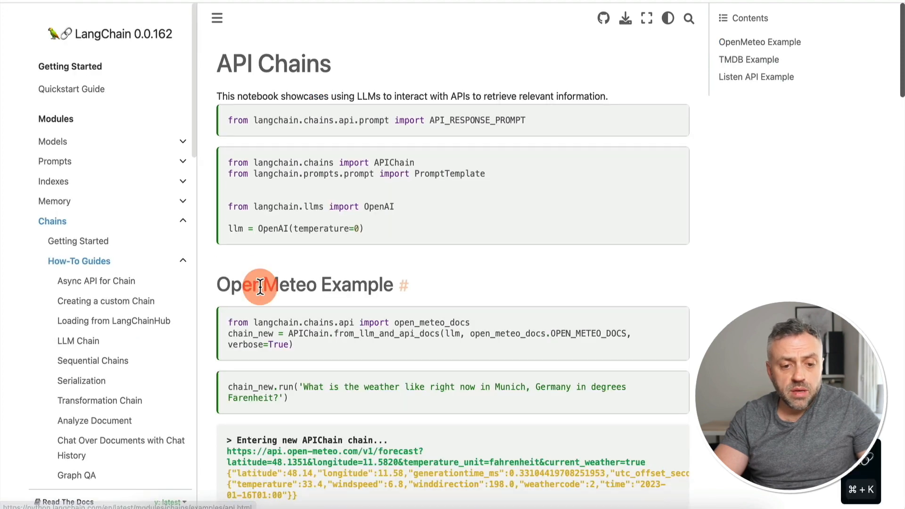
{"action": "scroll", "coordinate": [332, 192], "scroll_direction": "down", "scroll_amount": 3}
{"action": "scroll", "coordinate": [335, 193], "scroll_direction": "down", "scroll_amount": 2}
{"action": "scroll", "coordinate": [334, 194], "scroll_direction": "up", "scroll_amount": 5}
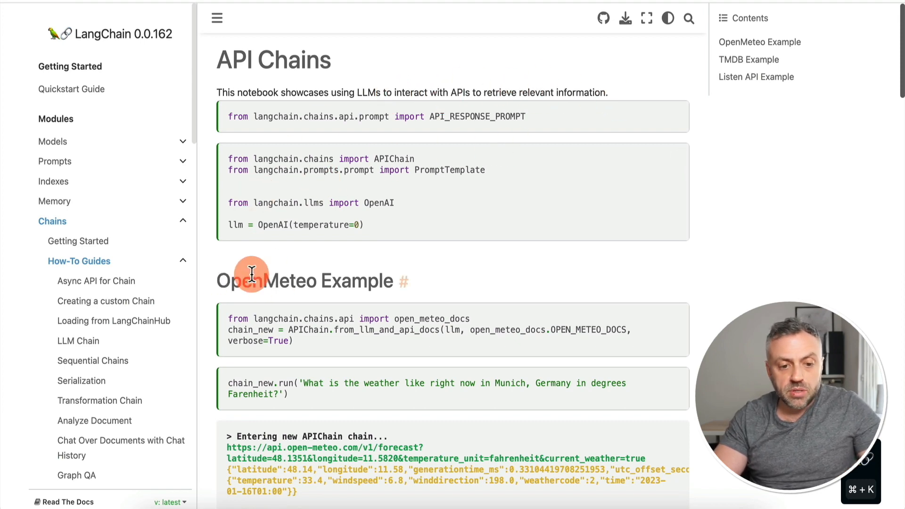
{"action": "scroll", "coordinate": [262, 273], "scroll_direction": "down", "scroll_amount": 5}
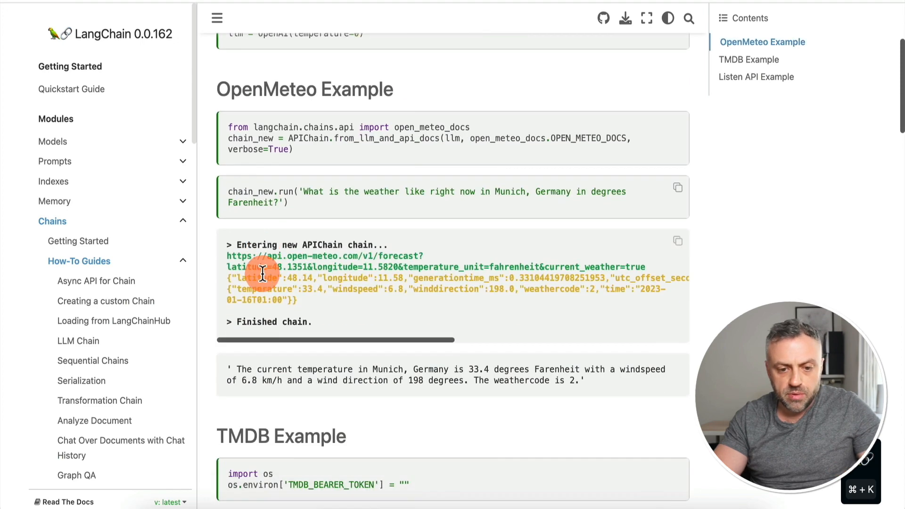
{"action": "scroll", "coordinate": [267, 225], "scroll_direction": "down", "scroll_amount": 1}
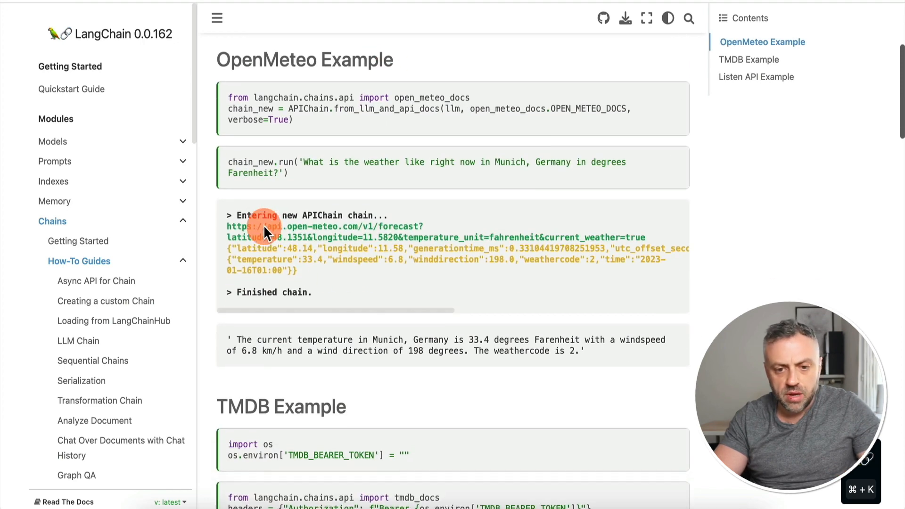
{"action": "scroll", "coordinate": [262, 226], "scroll_direction": "up", "scroll_amount": 3}
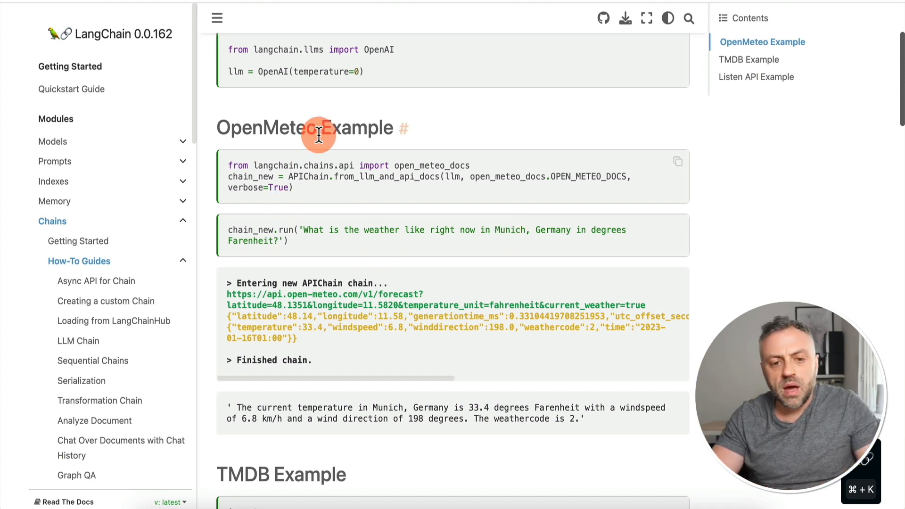
{"action": "scroll", "coordinate": [280, 236], "scroll_direction": "down", "scroll_amount": 1}
{"action": "scroll", "coordinate": [281, 241], "scroll_direction": "up", "scroll_amount": 2}
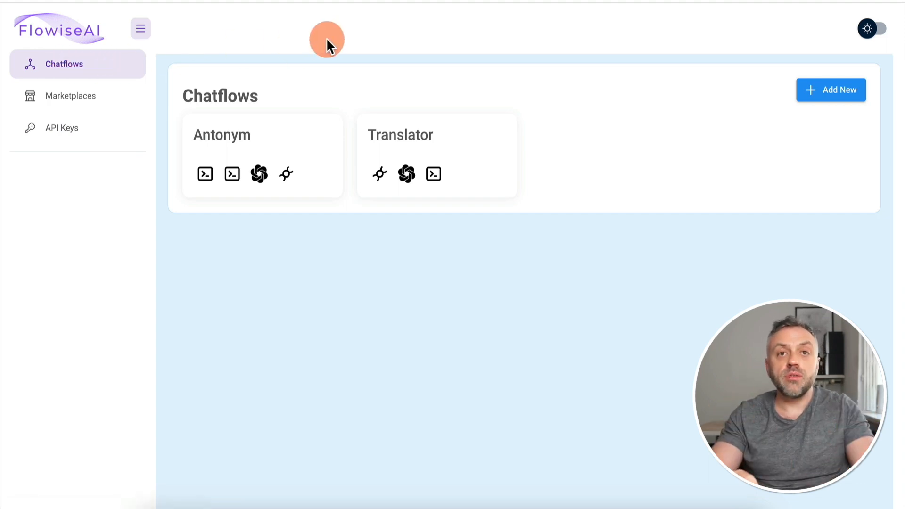
Step: Browse FlowiseAI Marketplace templates such as Antonym, AutoGPT, BabyAGI, SQL DB Chain and Translator
{"action": "left_click", "coordinate": [84, 102]}
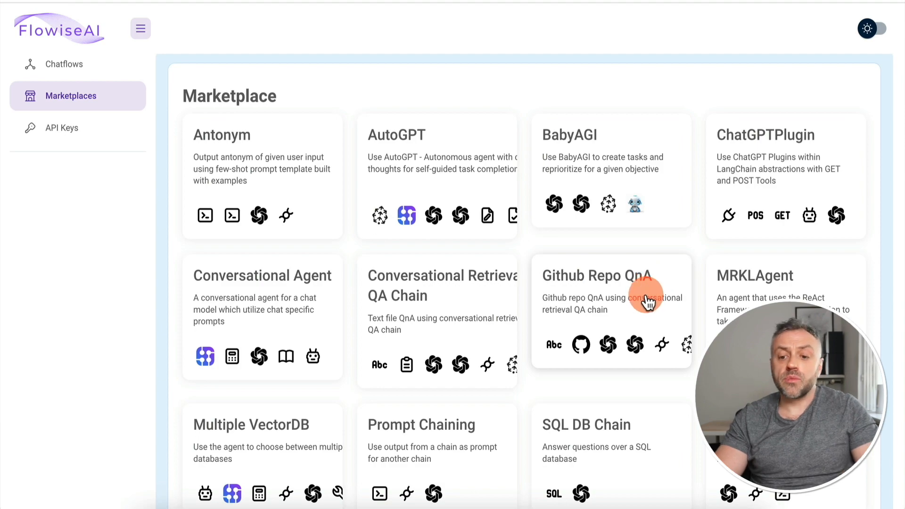
{"action": "scroll", "coordinate": [486, 323], "scroll_direction": "down", "scroll_amount": 3}
{"action": "scroll", "coordinate": [485, 323], "scroll_direction": "up", "scroll_amount": 3}
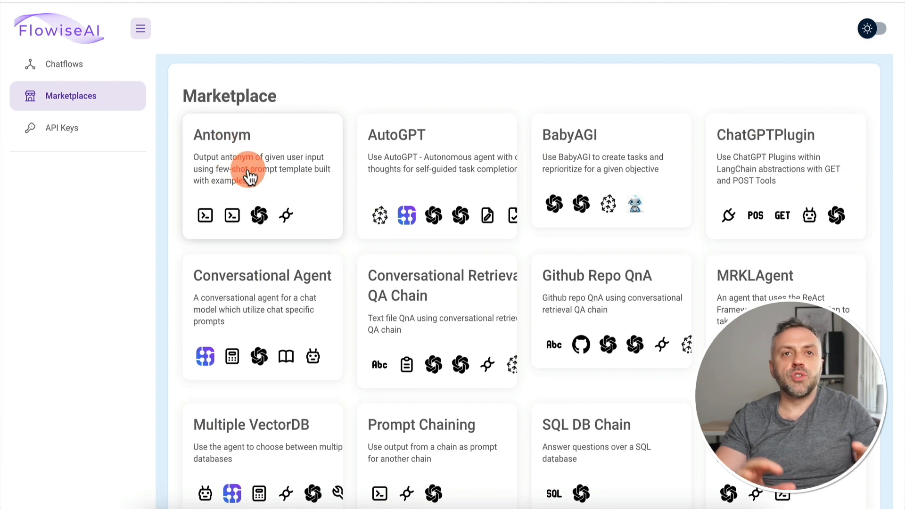
{"action": "left_click", "coordinate": [283, 168]}
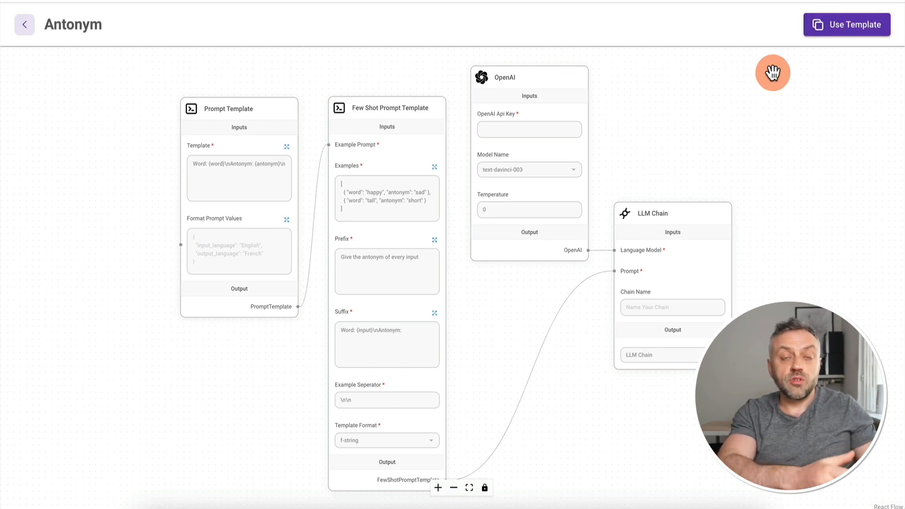
{"action": "left_click", "coordinate": [24, 29]}
Step: Open the Antonym chatflow from the Chatflows list and bring up the node panel
{"action": "left_click", "coordinate": [89, 75]}
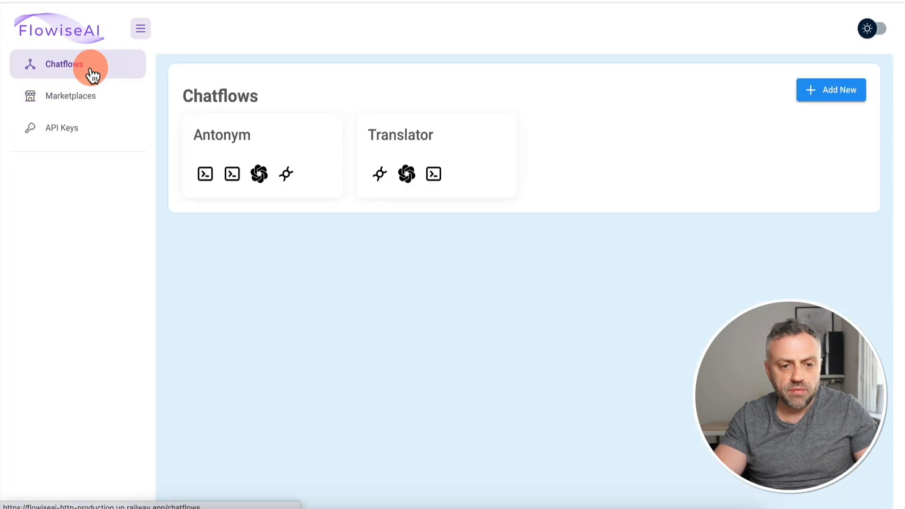
{"action": "left_click", "coordinate": [274, 146]}
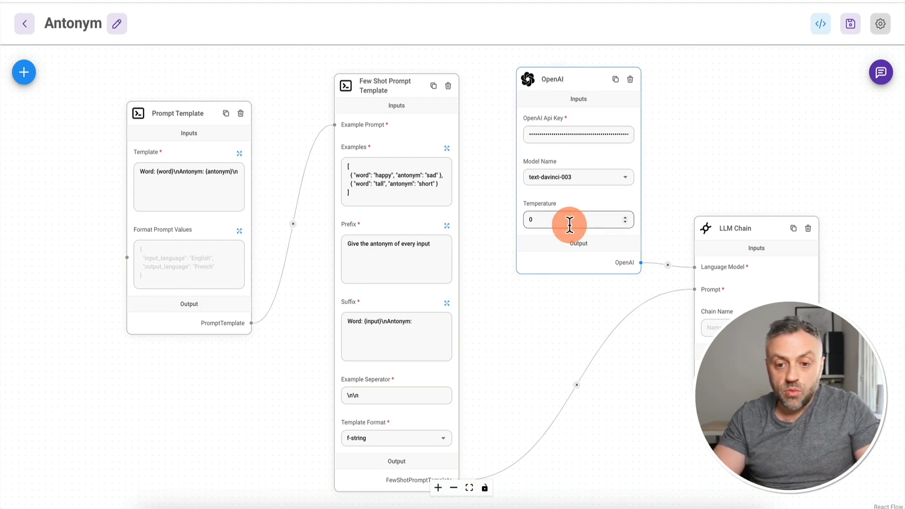
{"action": "left_click", "coordinate": [27, 75]}
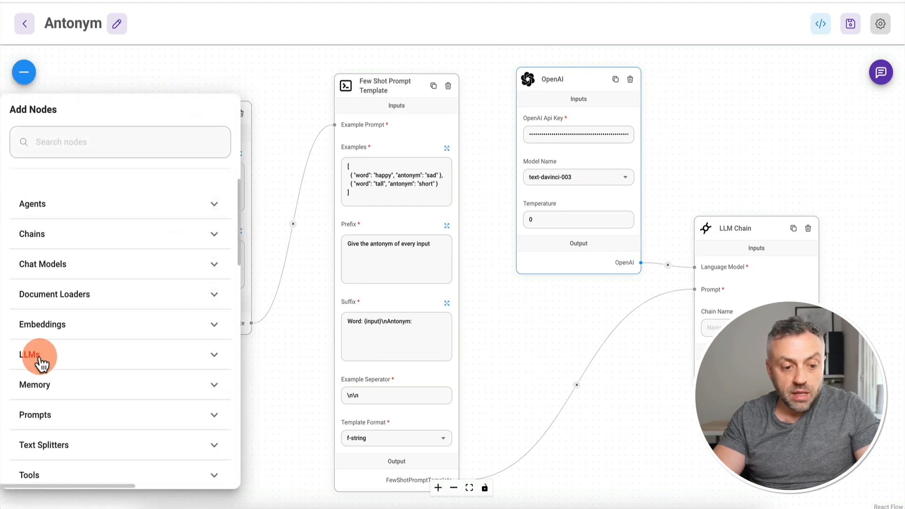
Step: Drop an extra OpenAI node from LLMs, delete it, and check the existing node's API key
{"action": "left_click", "coordinate": [43, 363]}
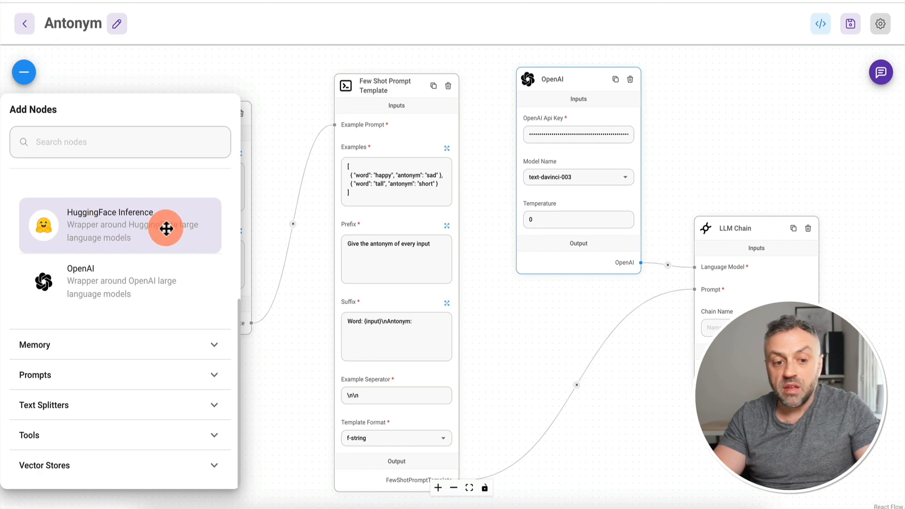
{"action": "left_click_drag", "start_coordinate": [96, 280], "coordinate": [744, 145]}
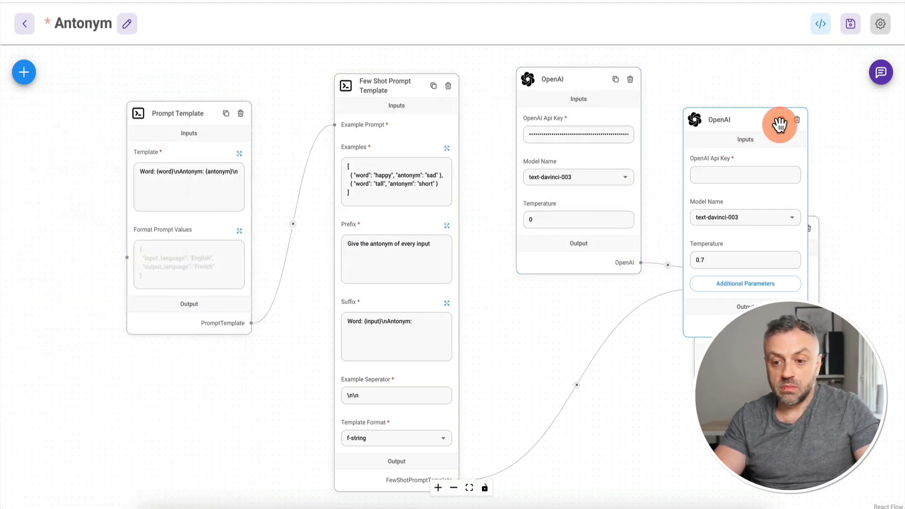
{"action": "left_click", "coordinate": [797, 120]}
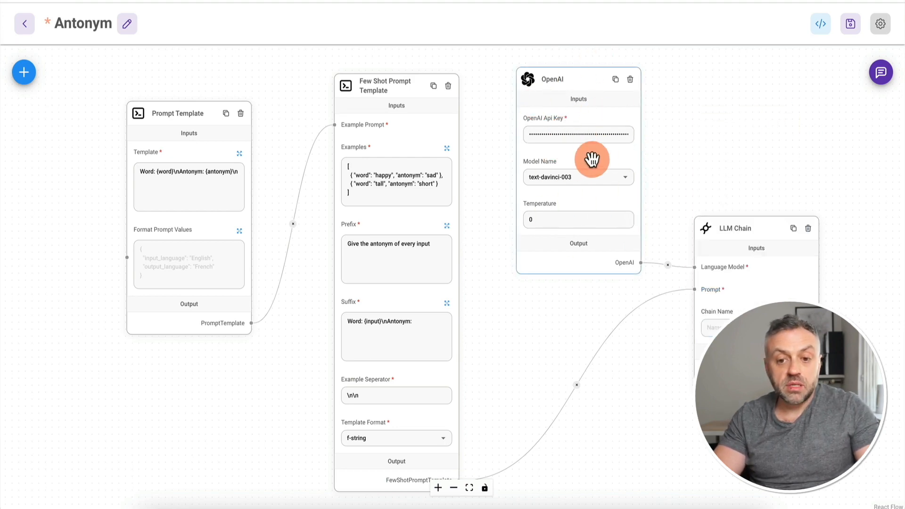
{"action": "left_click", "coordinate": [547, 135]}
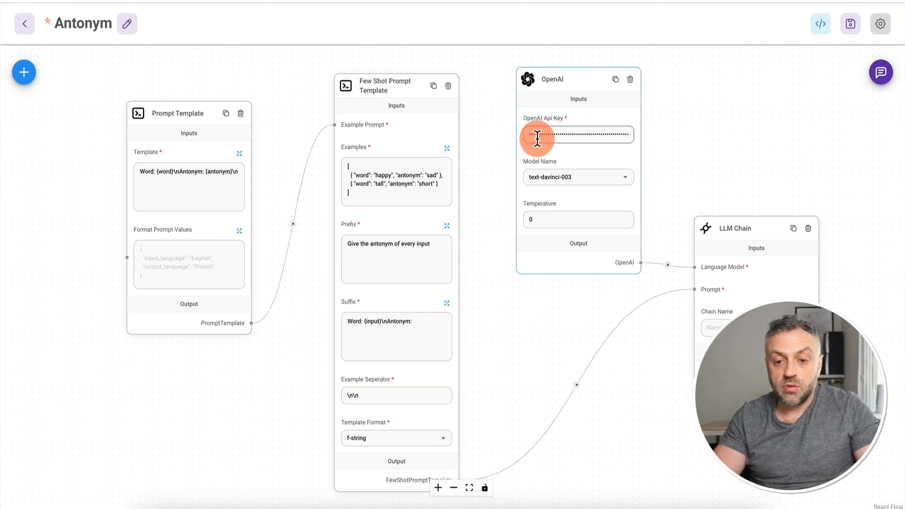
{"action": "left_click", "coordinate": [717, 126]}
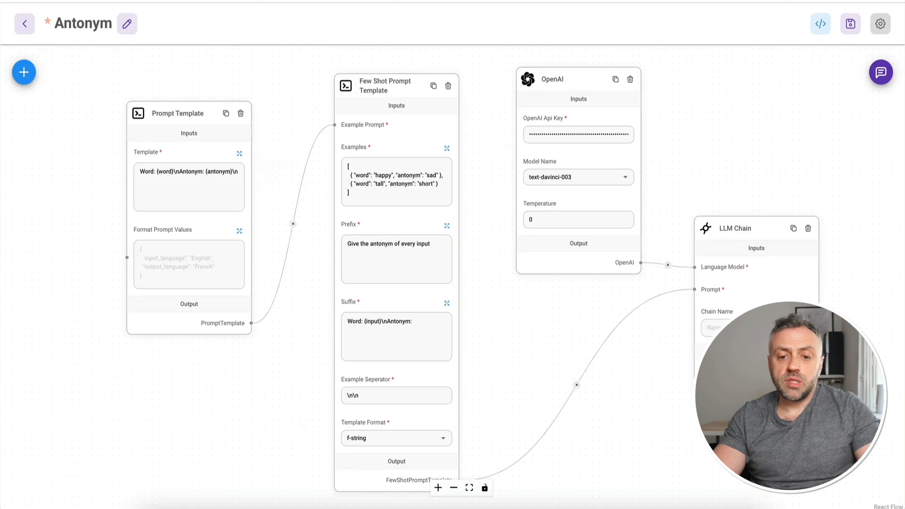
{"action": "left_click", "coordinate": [589, 135]}
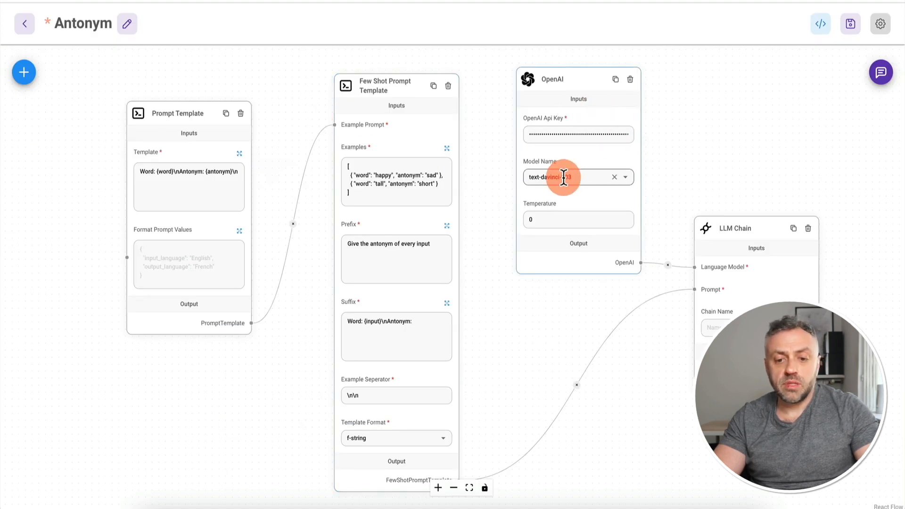
{"action": "left_click", "coordinate": [623, 179]}
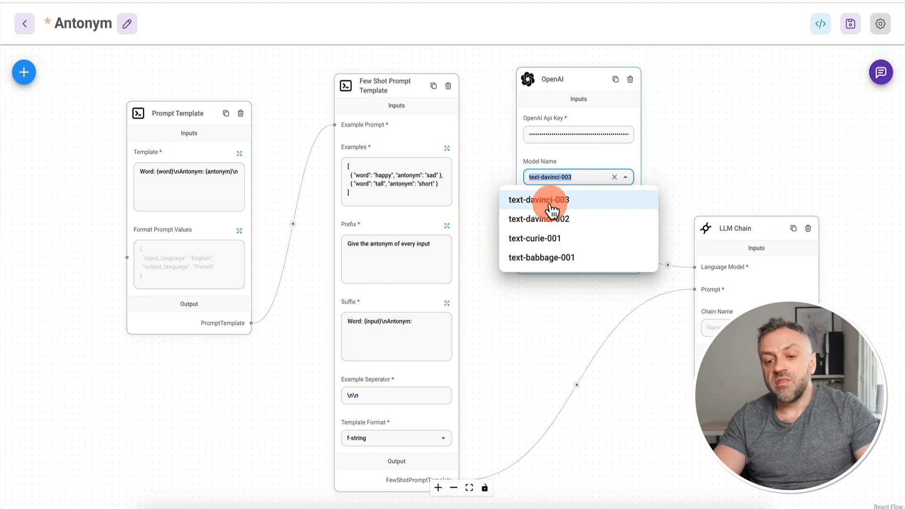
{"action": "left_click", "coordinate": [570, 206]}
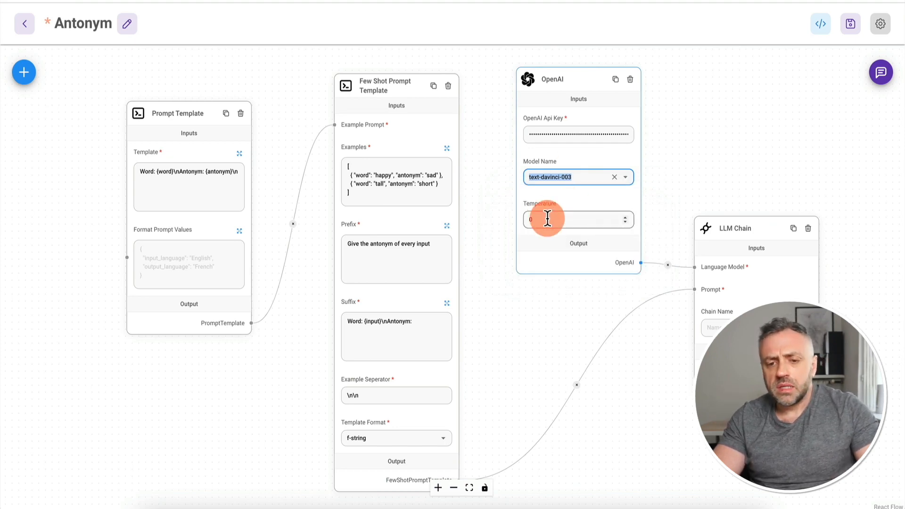
{"action": "left_click", "coordinate": [711, 133]}
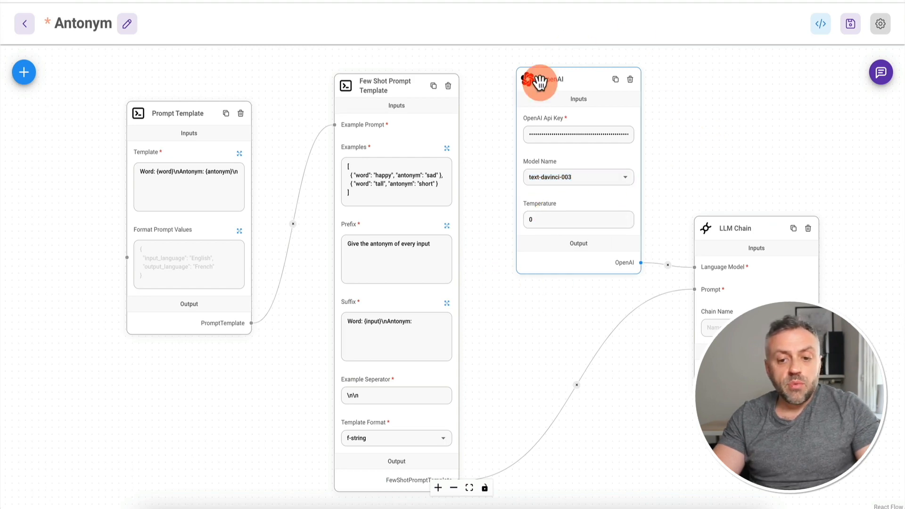
{"action": "left_click", "coordinate": [167, 231]}
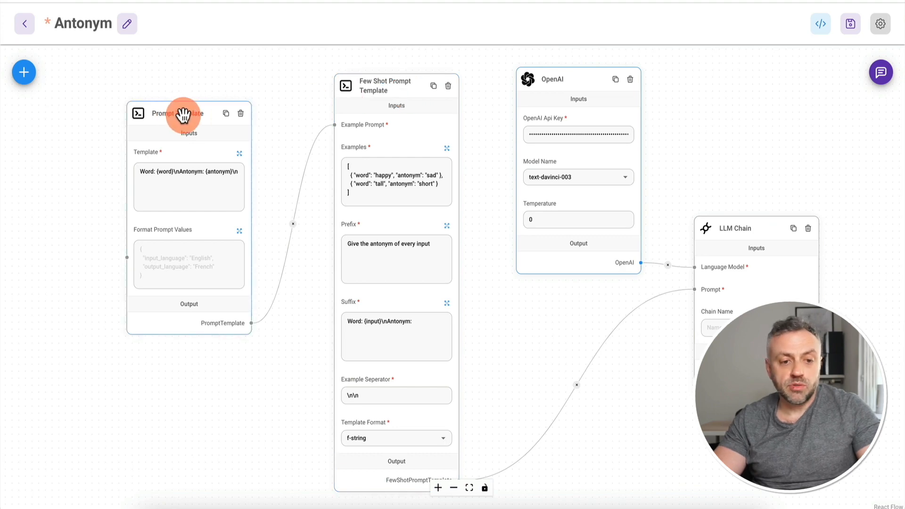
Step: Nudge the Prompt Template node up, check Format Prompt Values, and move Few Shot Prompt Template up-left
{"action": "left_click_drag", "start_coordinate": [186, 111], "coordinate": [194, 99]}
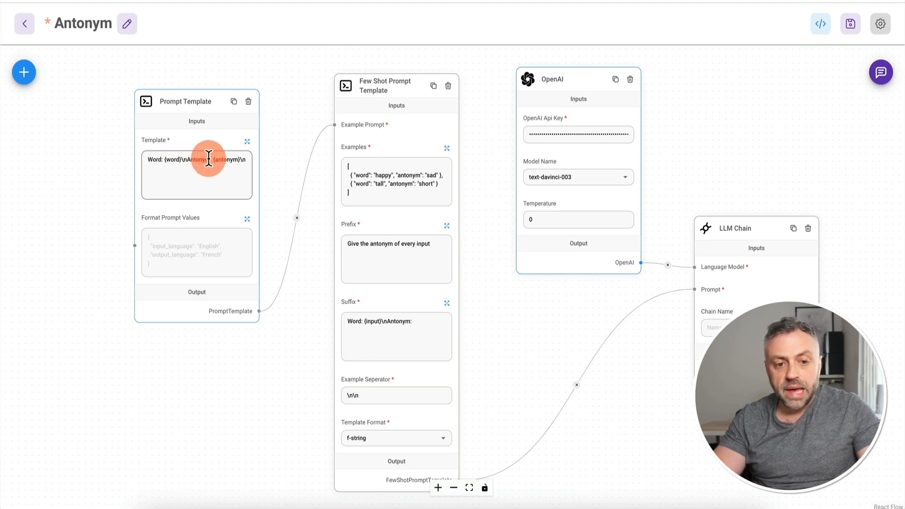
{"action": "left_click", "coordinate": [196, 237]}
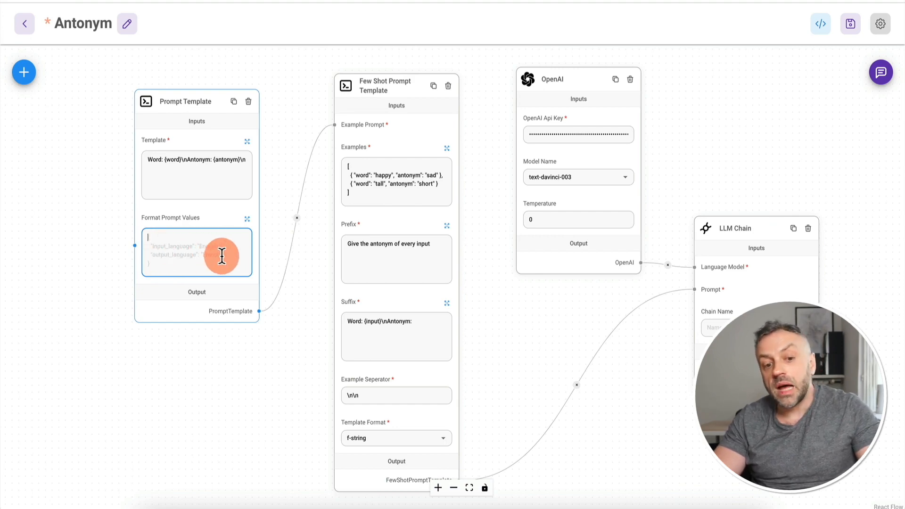
{"action": "left_click_drag", "start_coordinate": [405, 87], "coordinate": [394, 79]}
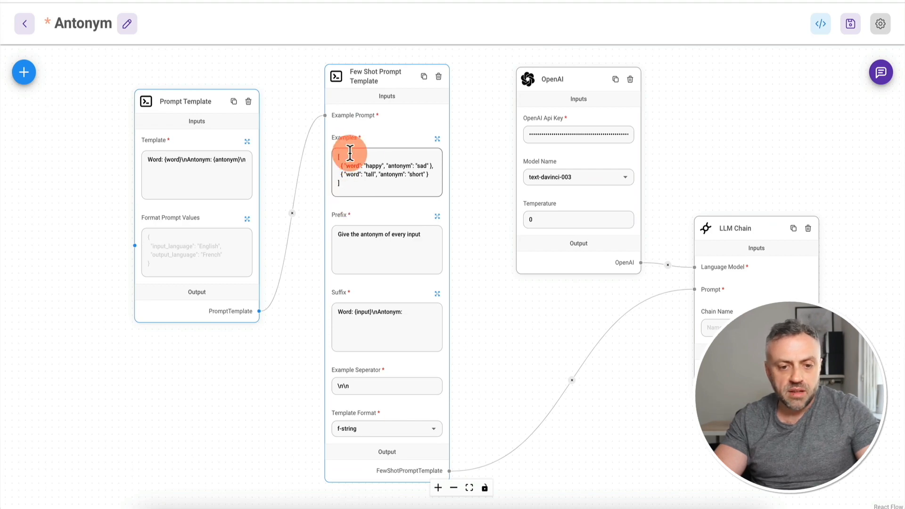
{"action": "left_click", "coordinate": [437, 140]}
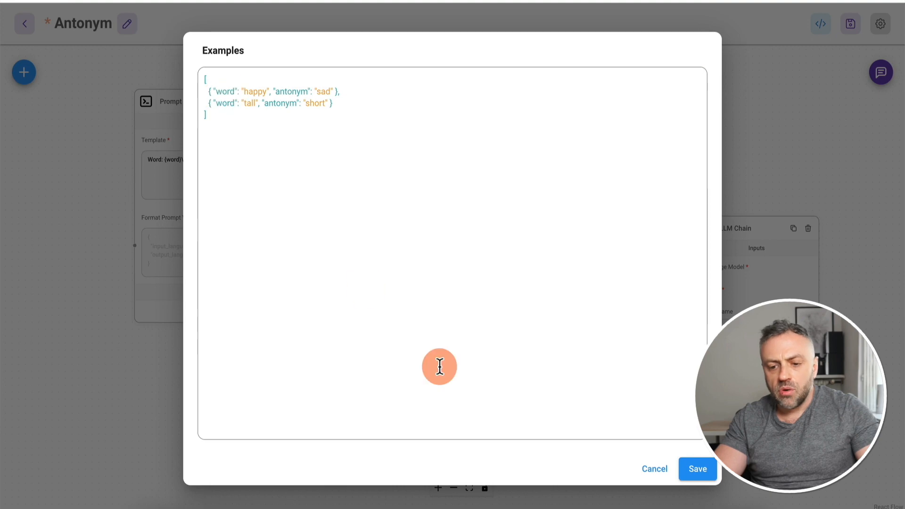
{"action": "left_click", "coordinate": [655, 469]}
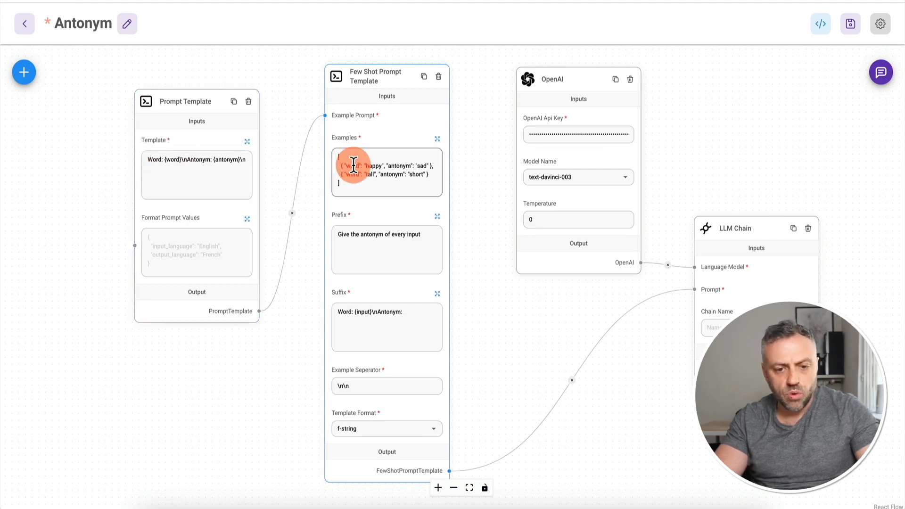
{"action": "left_click", "coordinate": [436, 139]}
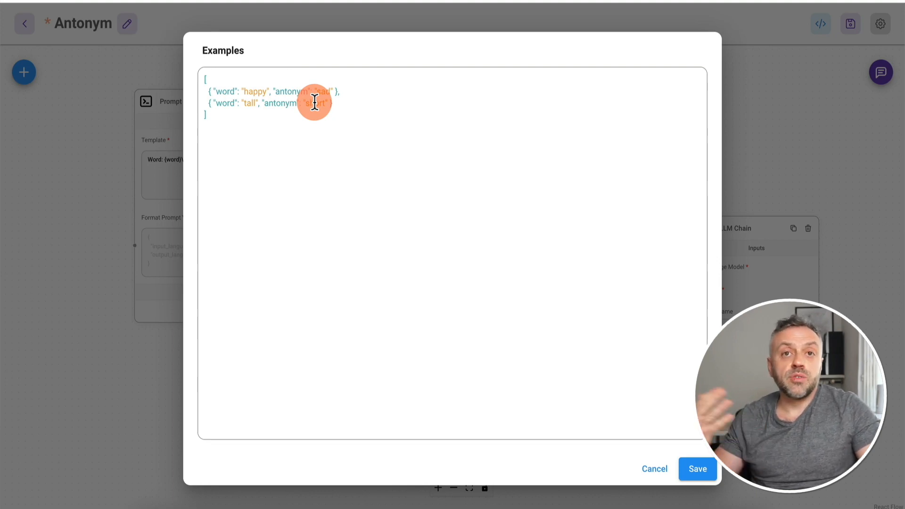
{"action": "left_click", "coordinate": [655, 469]}
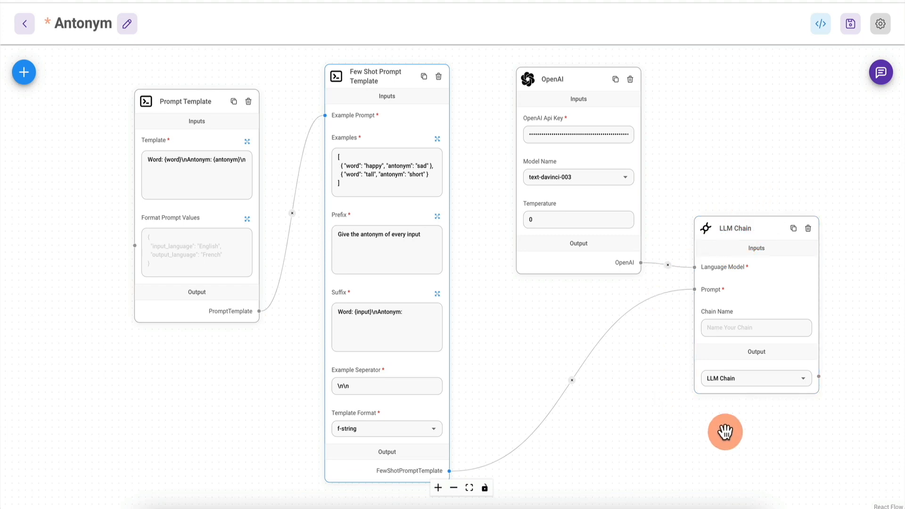
{"action": "left_click", "coordinate": [31, 75]}
{"action": "left_click", "coordinate": [90, 144]}
{"action": "type", "text": "chain"}
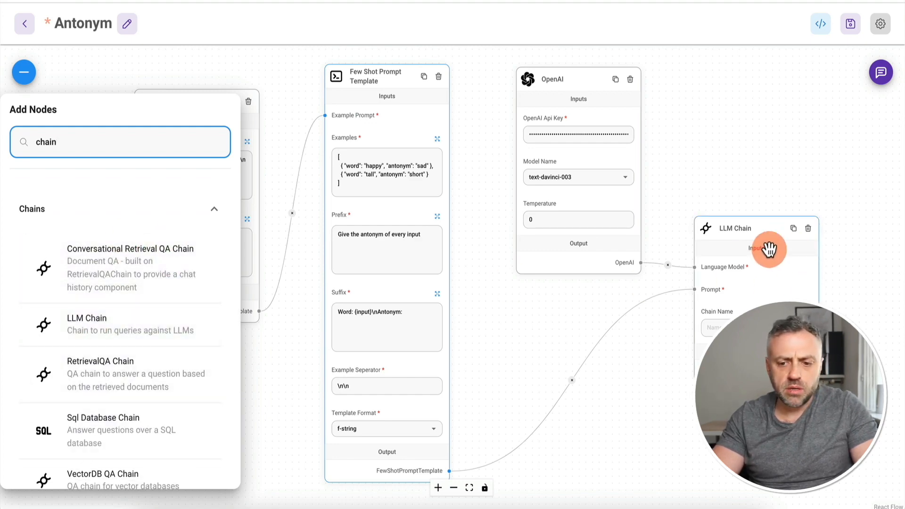
{"action": "left_click", "coordinate": [84, 74]}
{"action": "left_click", "coordinate": [728, 239]}
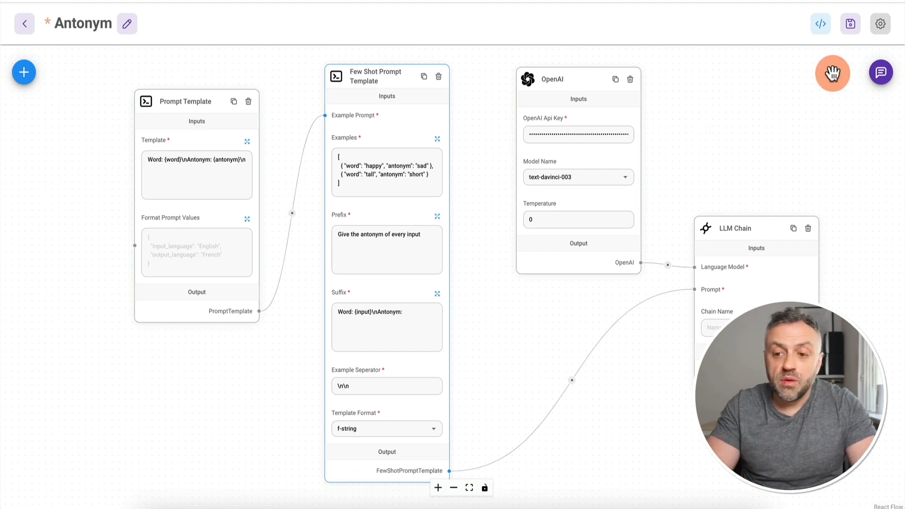
Step: Chat-test the Antonym flow with Excellent, Hot and Fast, getting Poor, Cold and Slow
{"action": "left_click", "coordinate": [880, 75]}
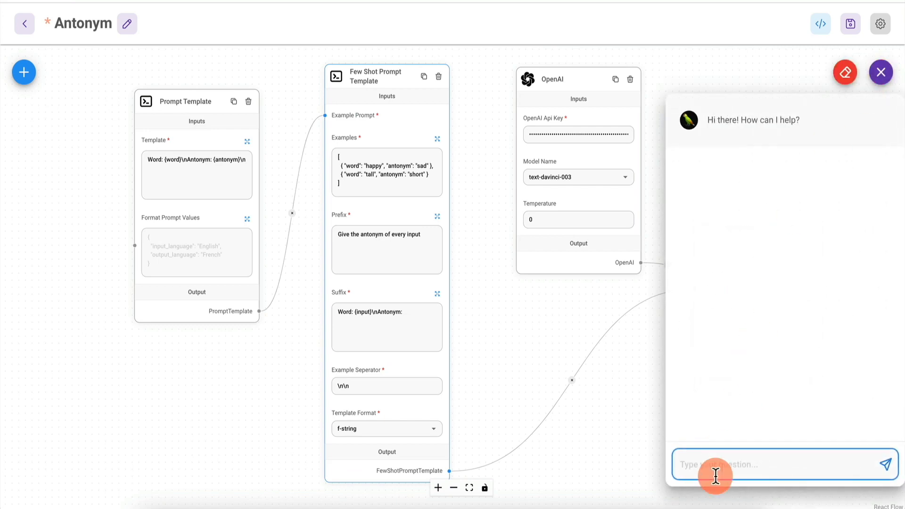
{"action": "left_click", "coordinate": [752, 464]}
{"action": "key", "text": "Escape"}
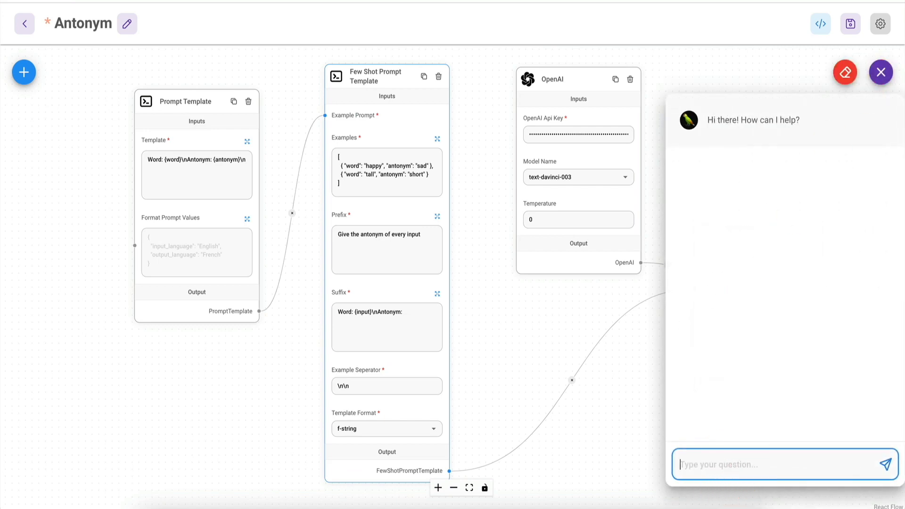
{"action": "type", "text": "Excellent"}
{"action": "key", "text": "Return"}
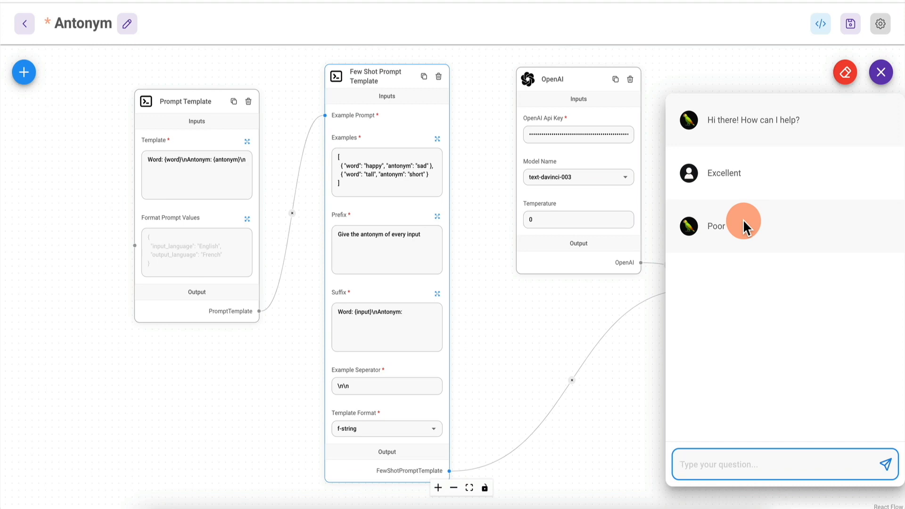
{"action": "type", "text": "Hot"}
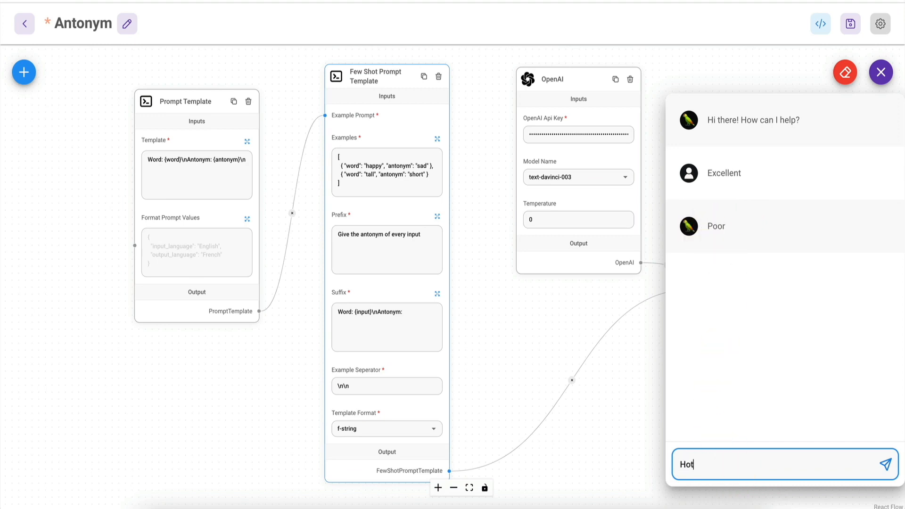
{"action": "key", "text": "Return"}
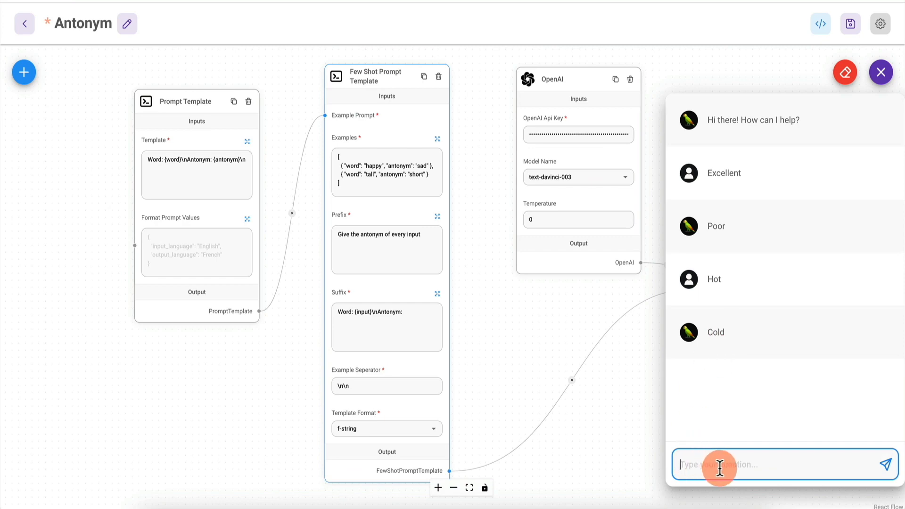
{"action": "type", "text": "Fast"}
{"action": "key", "text": "Return"}
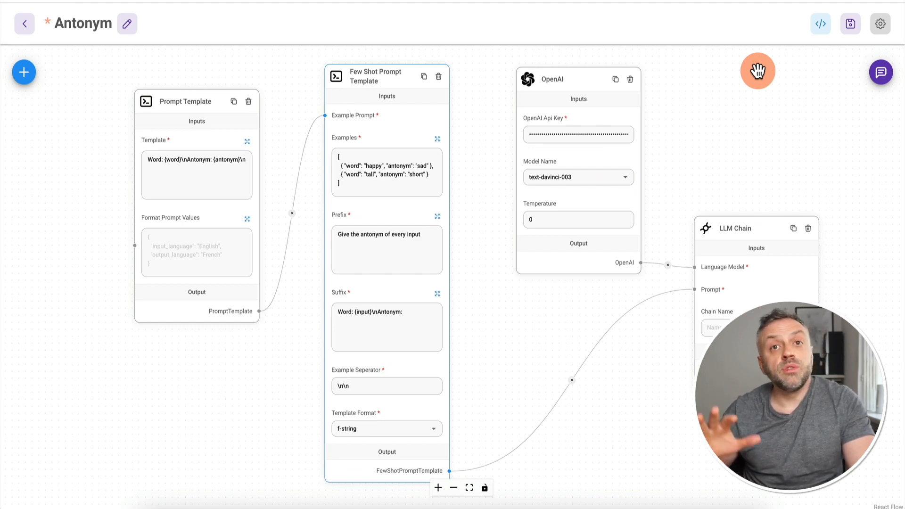
Step: Copy the Antonym chatflow's cURL API example from the API dialog, then close it
{"action": "left_click", "coordinate": [821, 24]}
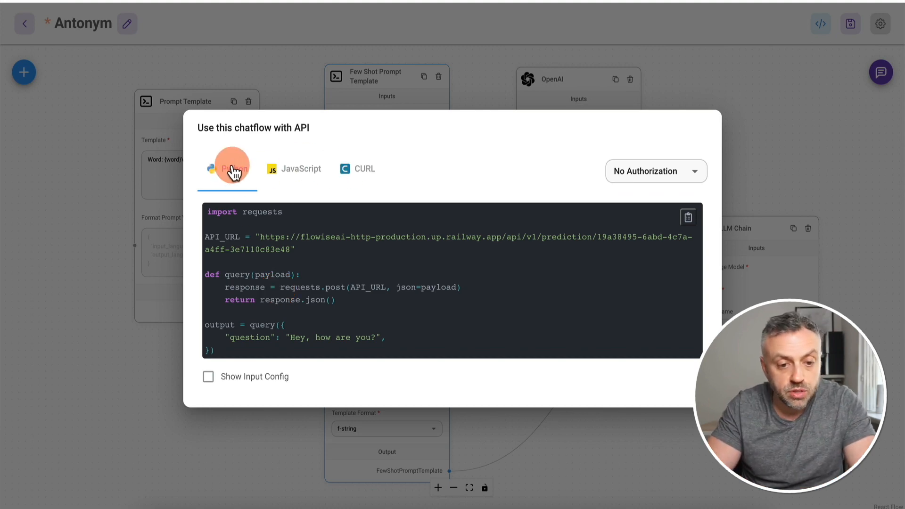
{"action": "left_click", "coordinate": [304, 169]}
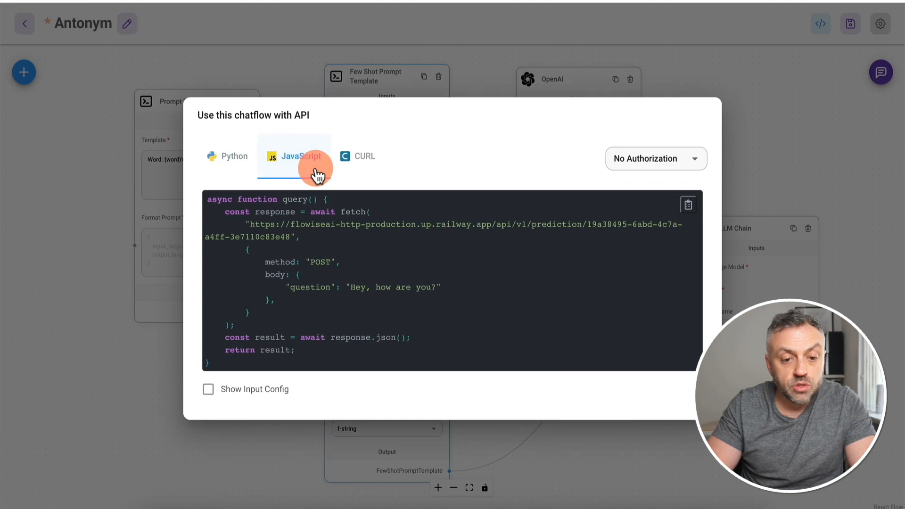
{"action": "left_click", "coordinate": [366, 163]}
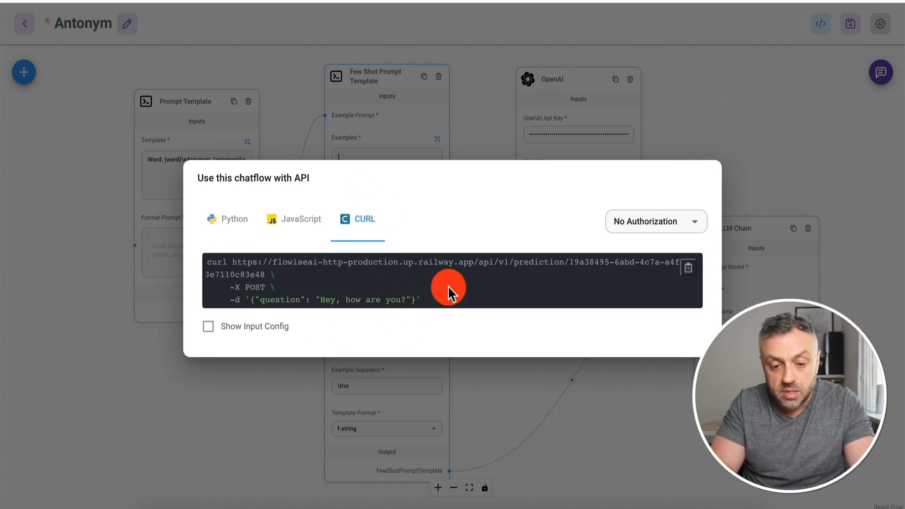
{"action": "left_click_drag", "start_coordinate": [250, 300], "coordinate": [418, 300]}
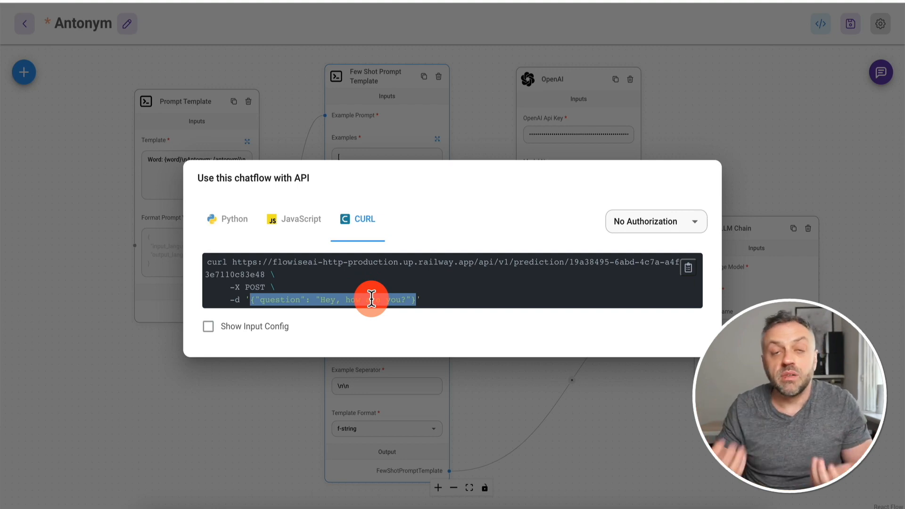
{"action": "left_click_drag", "start_coordinate": [323, 299], "coordinate": [407, 299]}
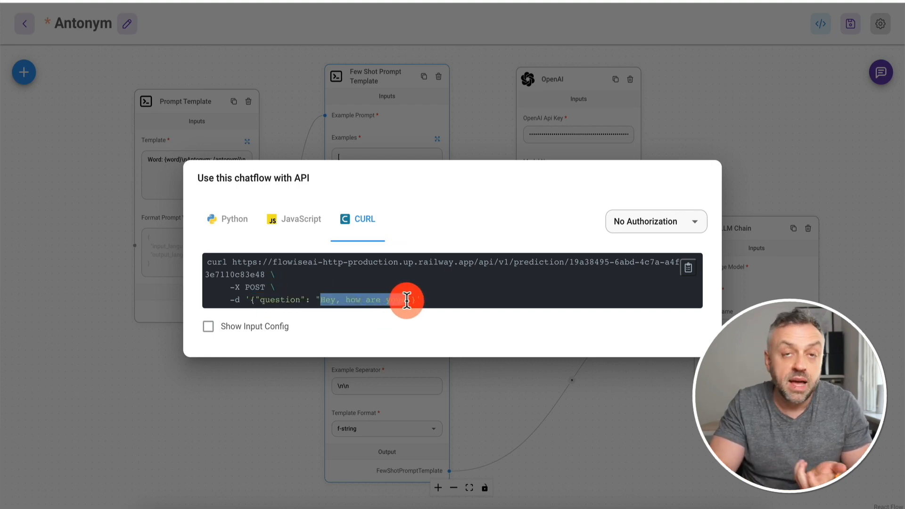
{"action": "left_click", "coordinate": [703, 270]}
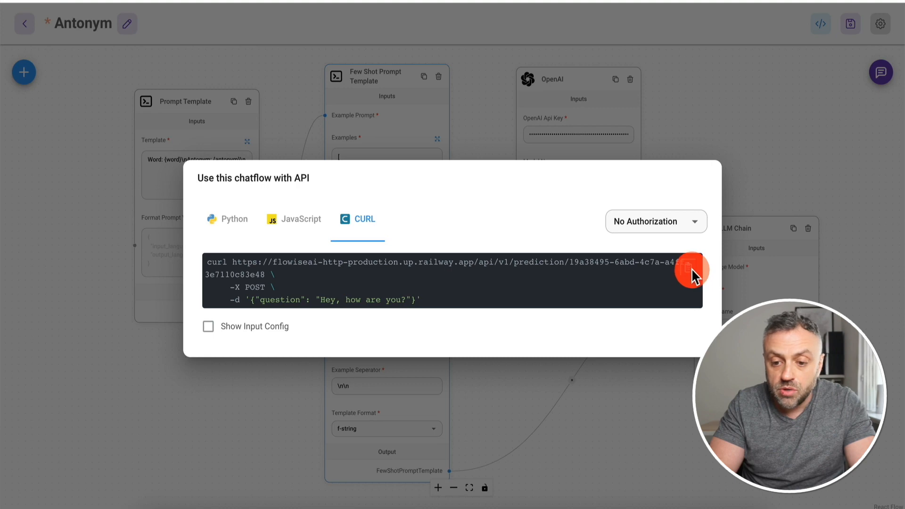
{"action": "left_click", "coordinate": [719, 125]}
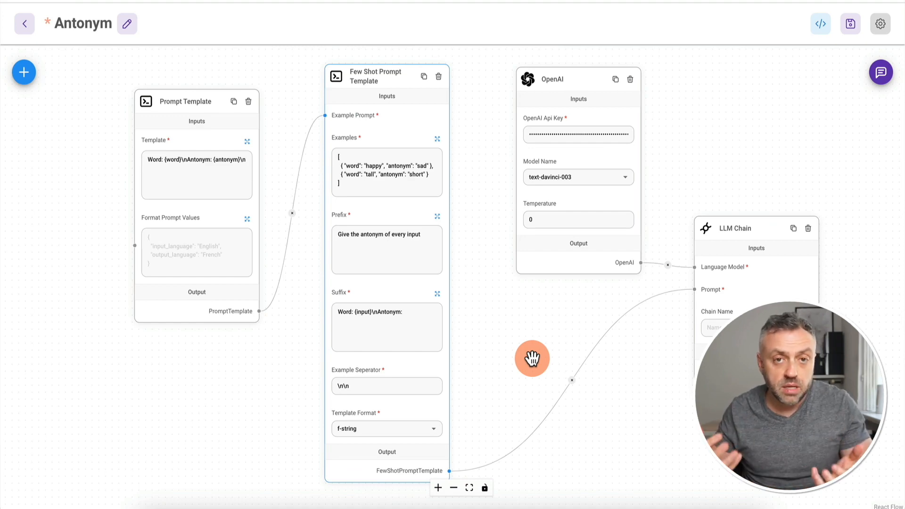
Step: Import the copied Antonym curl command into RapidAPI as a new request from text
{"action": "left_click", "coordinate": [422, 508]}
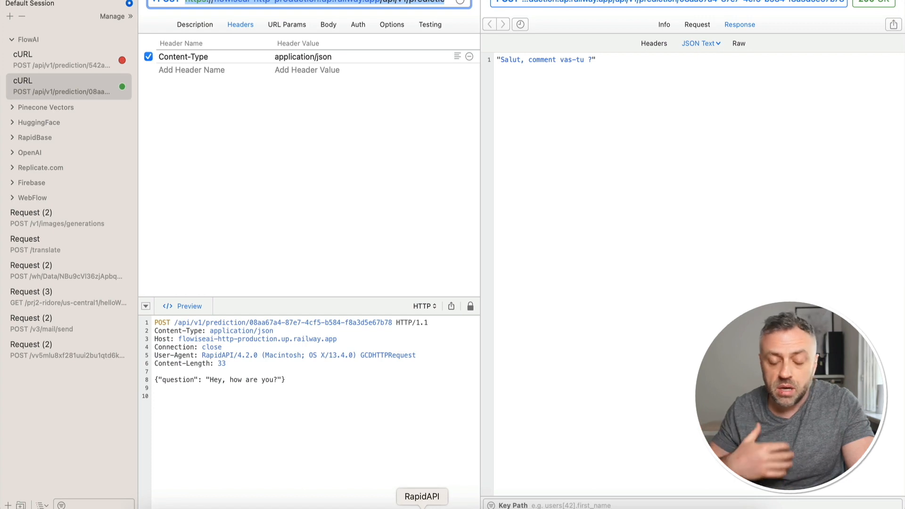
{"action": "left_click", "coordinate": [68, 38]}
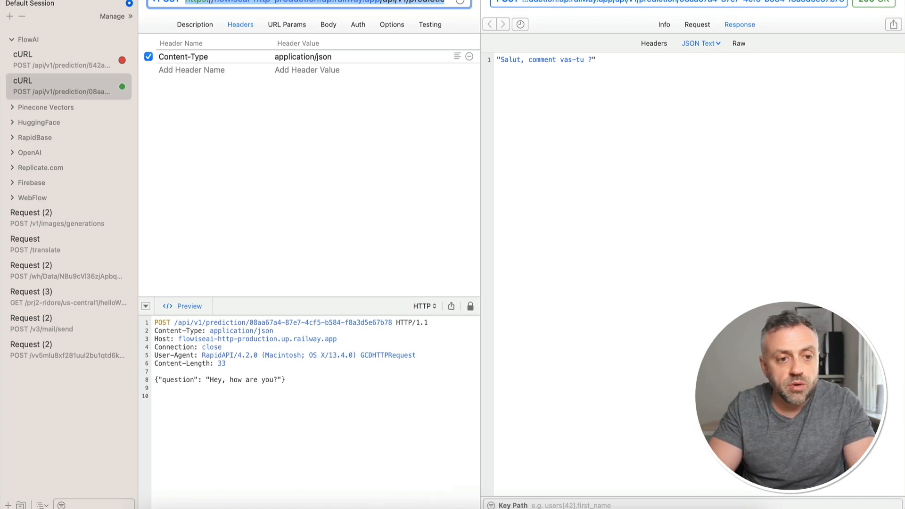
{"action": "left_click", "coordinate": [82, 0]}
{"action": "mouse_move", "coordinate": [115, 122]}
{"action": "left_click", "coordinate": [233, 135]}
{"action": "key", "text": "super+v"}
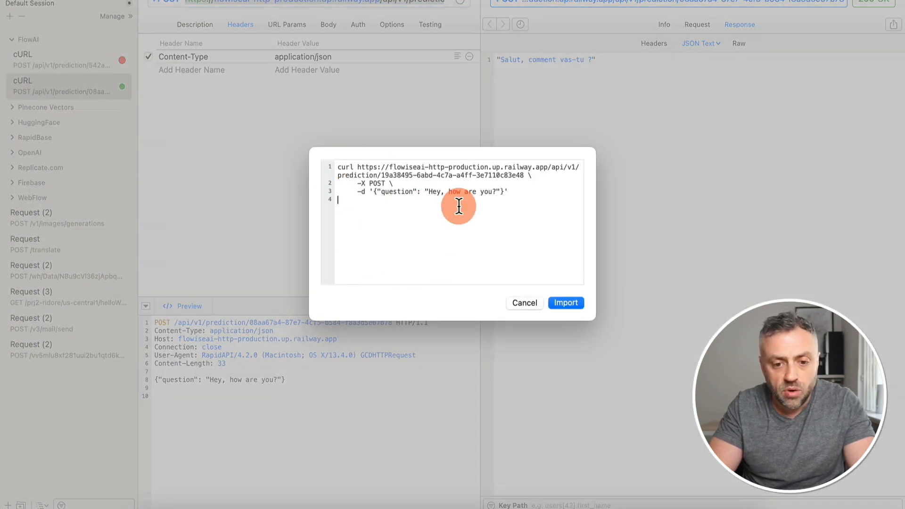
{"action": "left_click", "coordinate": [557, 309]}
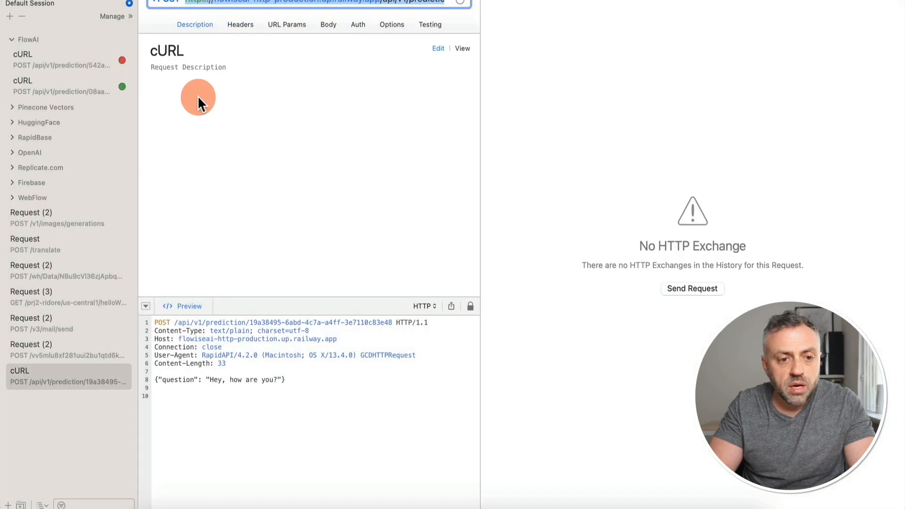
Step: Move the new cURL request into the FlowAI group and view its empty headers
{"action": "left_click_drag", "start_coordinate": [49, 376], "coordinate": [56, 92]}
{"action": "left_click", "coordinate": [49, 116]}
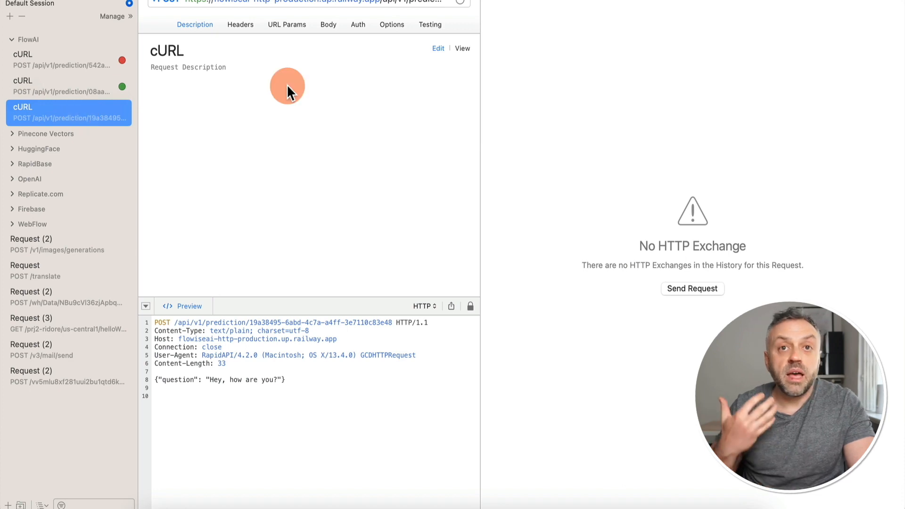
{"action": "left_click", "coordinate": [245, 25]}
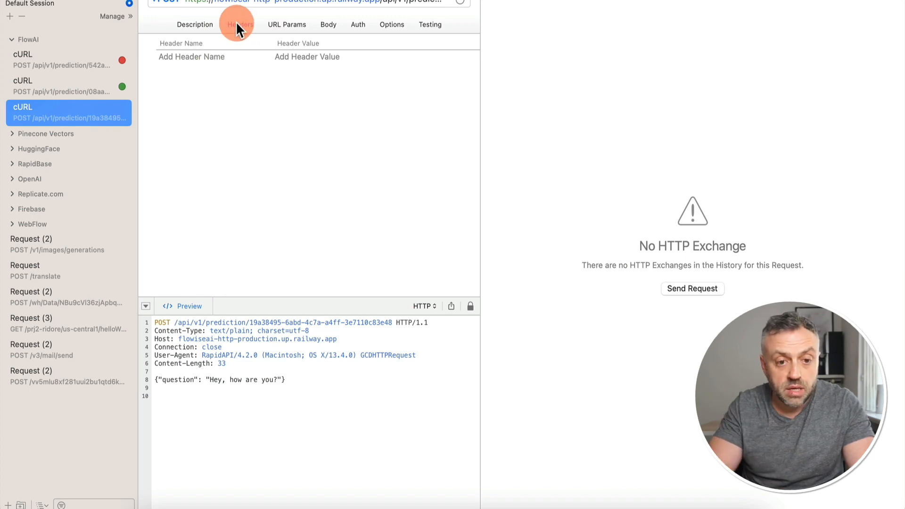
Step: Add a Content-Type: application/json header to the Antonym request, then view its body
{"action": "left_click", "coordinate": [212, 56]}
{"action": "type", "text": "Conten"}
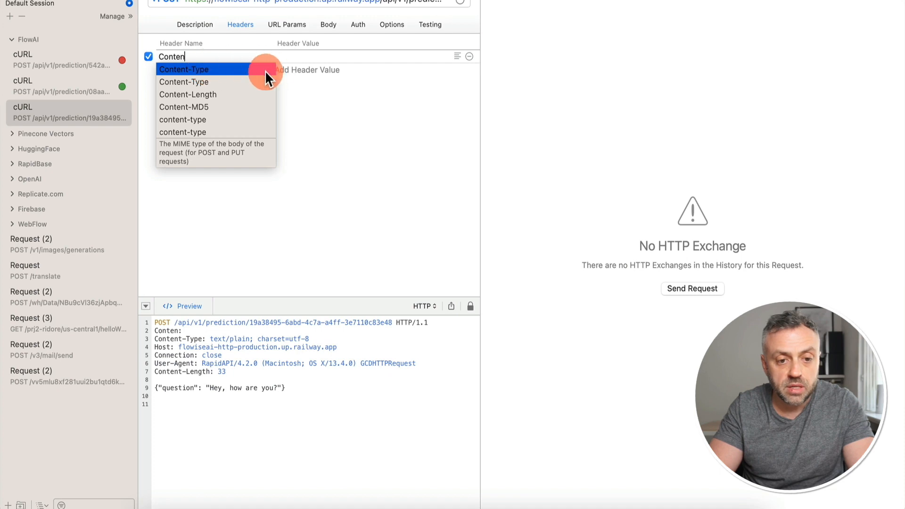
{"action": "key", "text": "Tab"}
{"action": "type", "text": "app"}
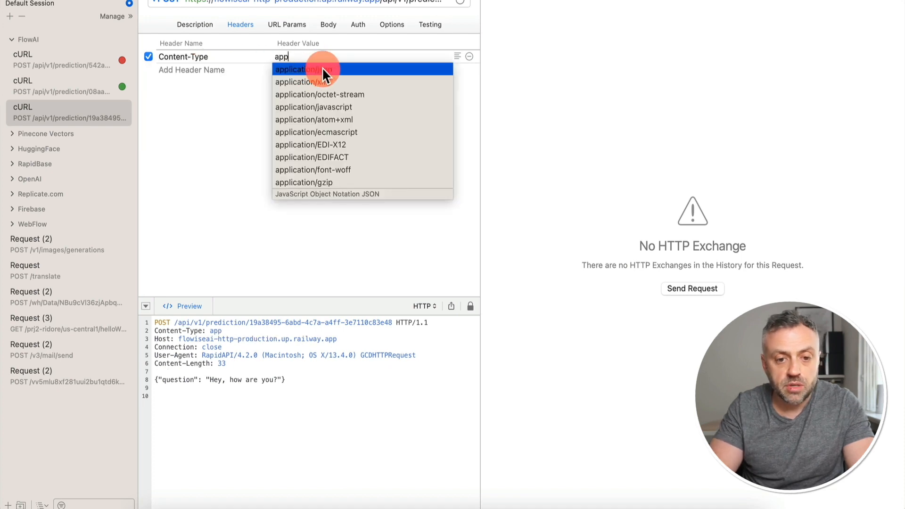
{"action": "left_click", "coordinate": [322, 69]}
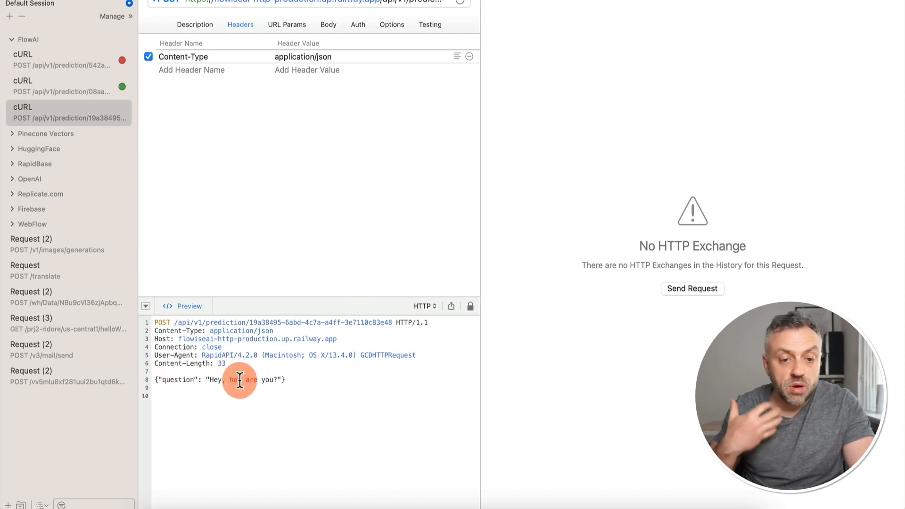
{"action": "left_click", "coordinate": [332, 25]}
Step: Send the Antonym request with Hot, then Slow, viewing the Cold and Fast replies as JSON text
{"action": "left_click_drag", "start_coordinate": [210, 59], "coordinate": [276, 60]}
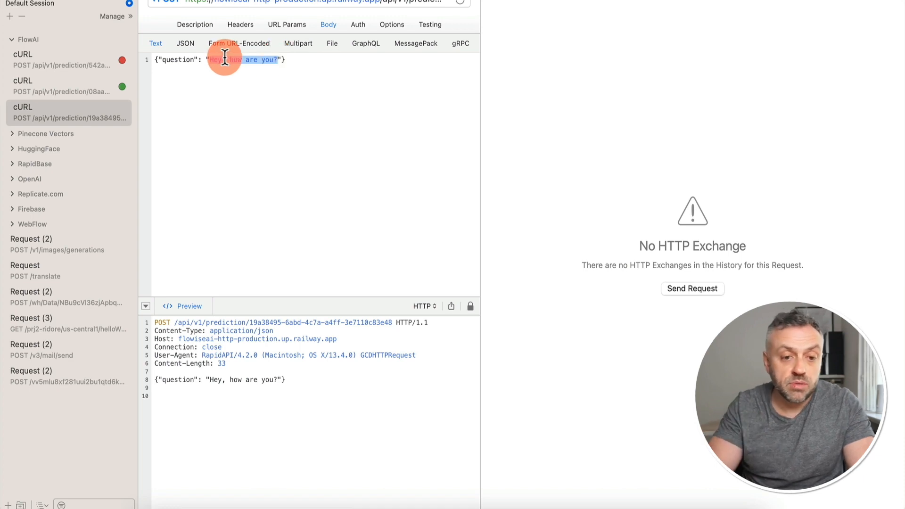
{"action": "mouse_move", "coordinate": [264, 55]}
{"action": "left_mouse_down"}
{"action": "mouse_move", "coordinate": [276, 58]}
{"action": "mouse_move", "coordinate": [269, 61]}
{"action": "left_mouse_up"}
{"action": "type", "text": "Hot"}
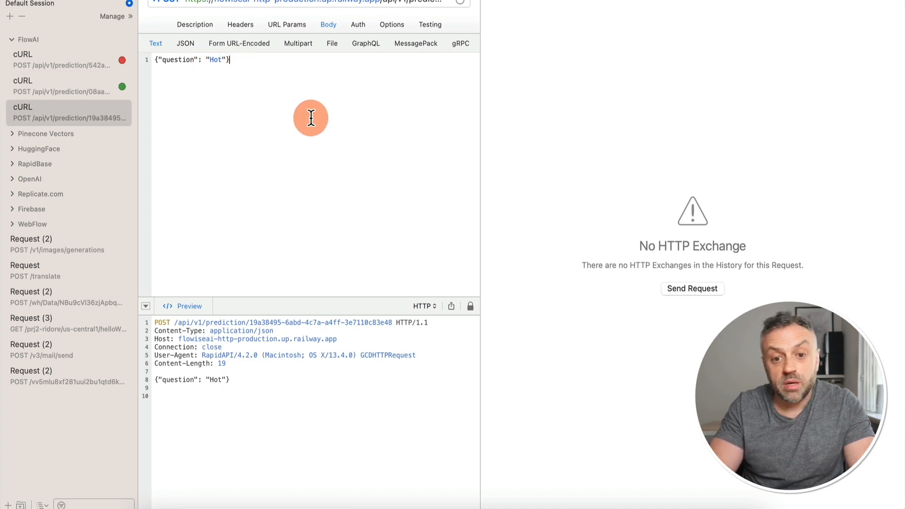
{"action": "key", "text": "super+Return"}
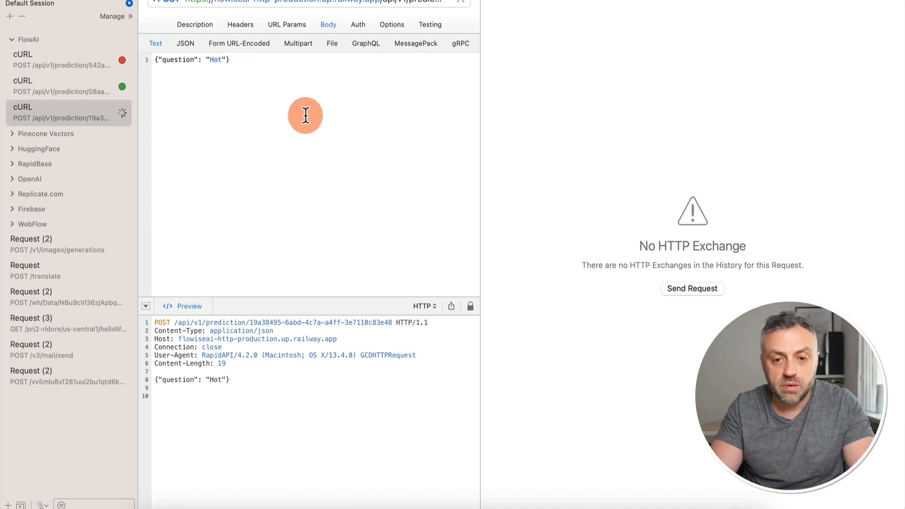
{"action": "left_click", "coordinate": [701, 43]}
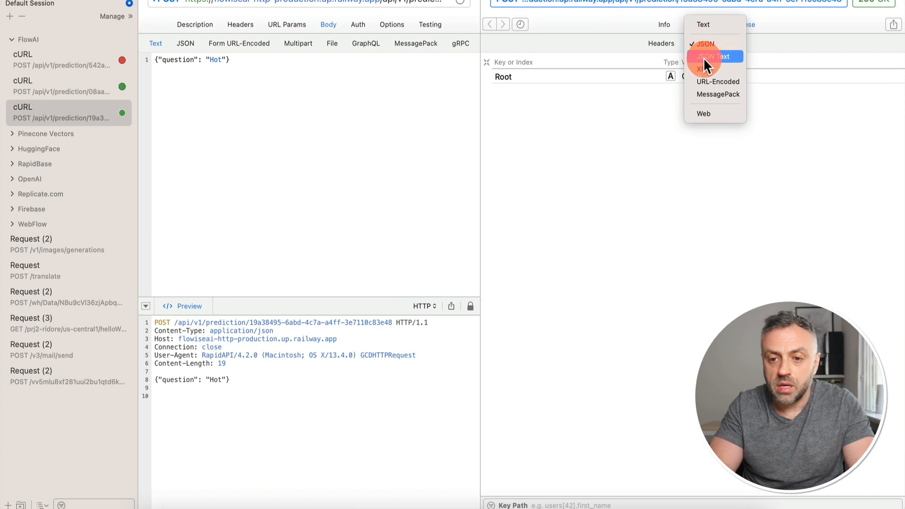
{"action": "left_click", "coordinate": [703, 55]}
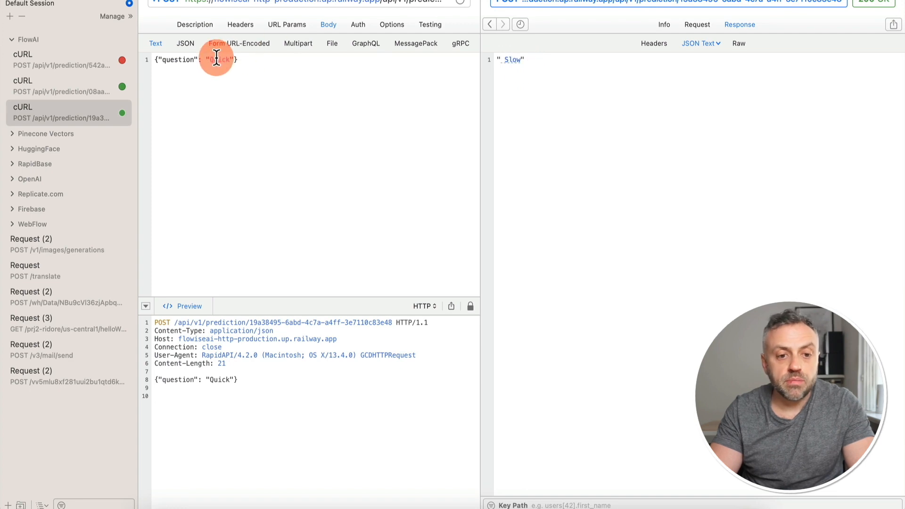
{"action": "type", "text": "Slow"}
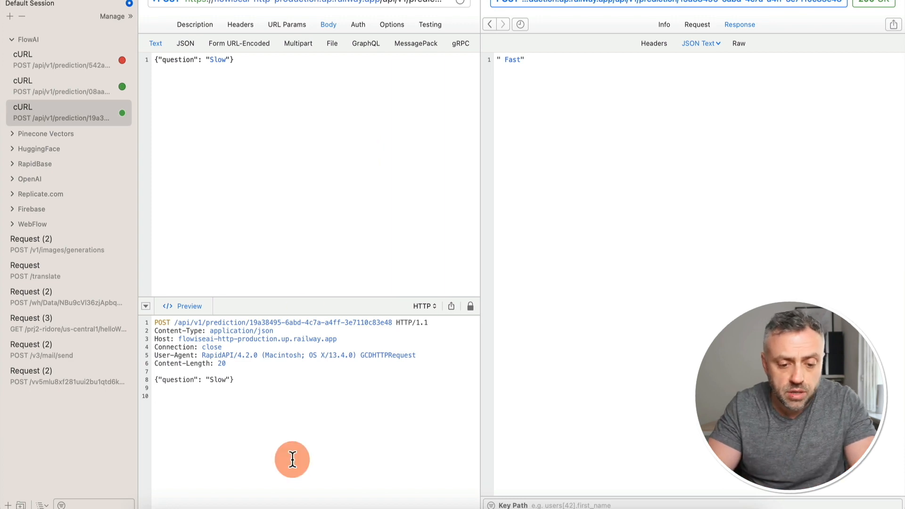
Step: Back in FlowiseAI, leave the Antonym canvas without saving changes
{"action": "left_click", "coordinate": [317, 506]}
{"action": "left_click", "coordinate": [22, 29]}
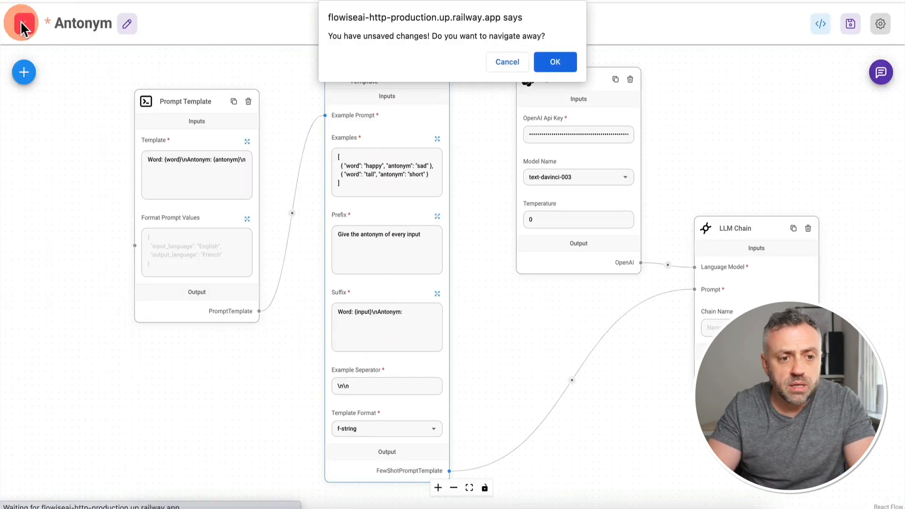
{"action": "left_click", "coordinate": [563, 64]}
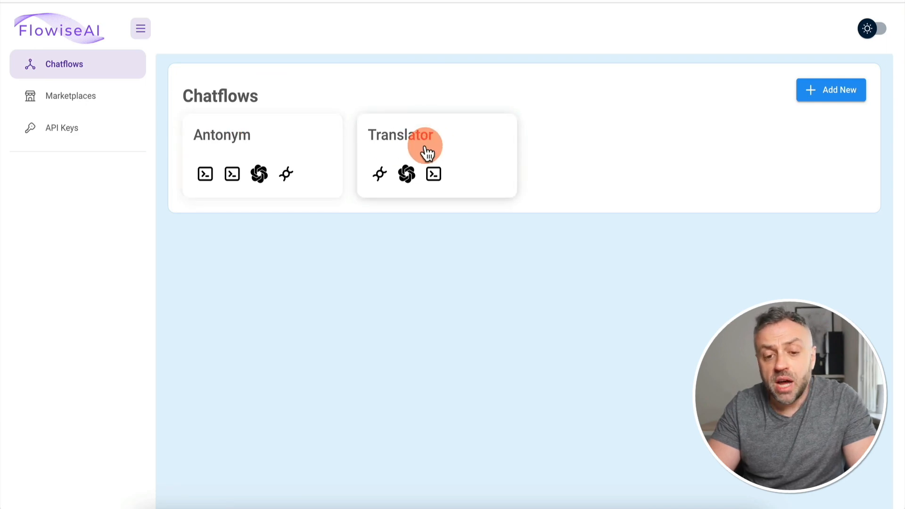
Step: Browse the marketplace of chatflow templates, then return to the chatflows list
{"action": "left_click", "coordinate": [87, 94]}
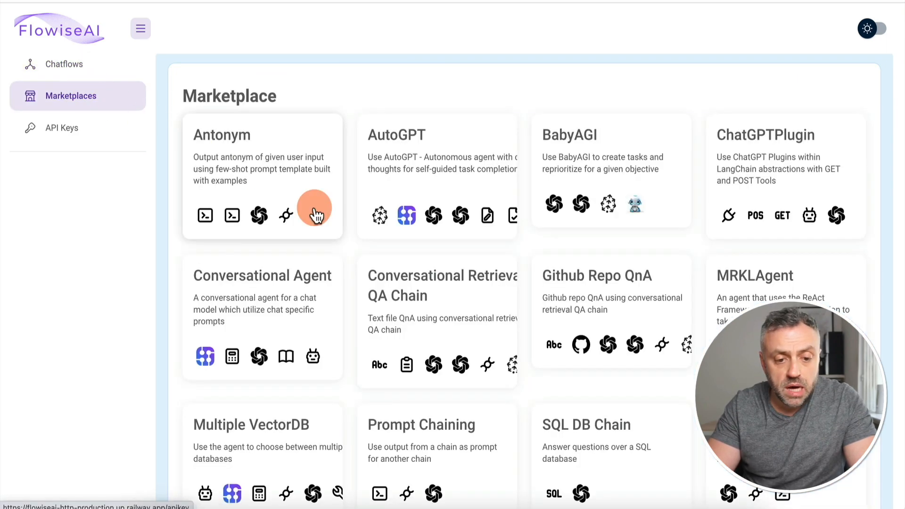
{"action": "scroll", "coordinate": [314, 212], "scroll_direction": "down", "scroll_amount": 1}
{"action": "scroll", "coordinate": [314, 213], "scroll_direction": "down", "scroll_amount": 3}
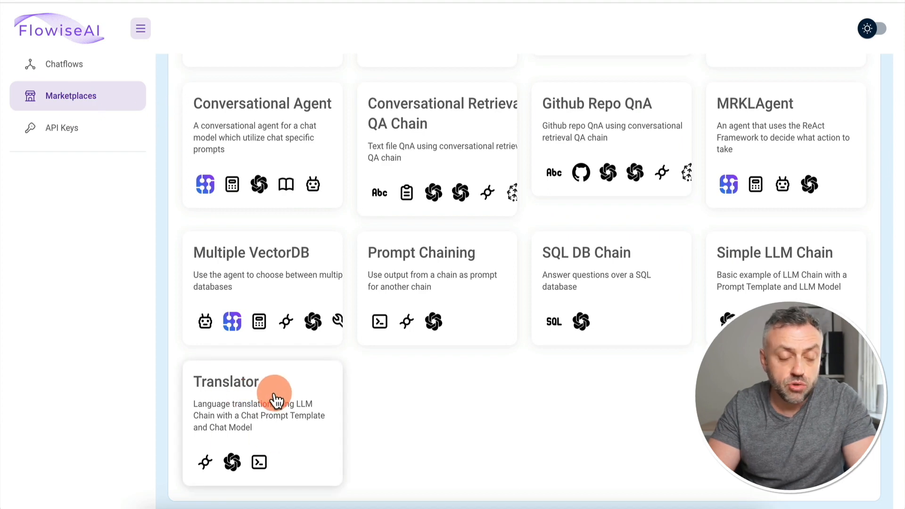
{"action": "left_click", "coordinate": [113, 35]}
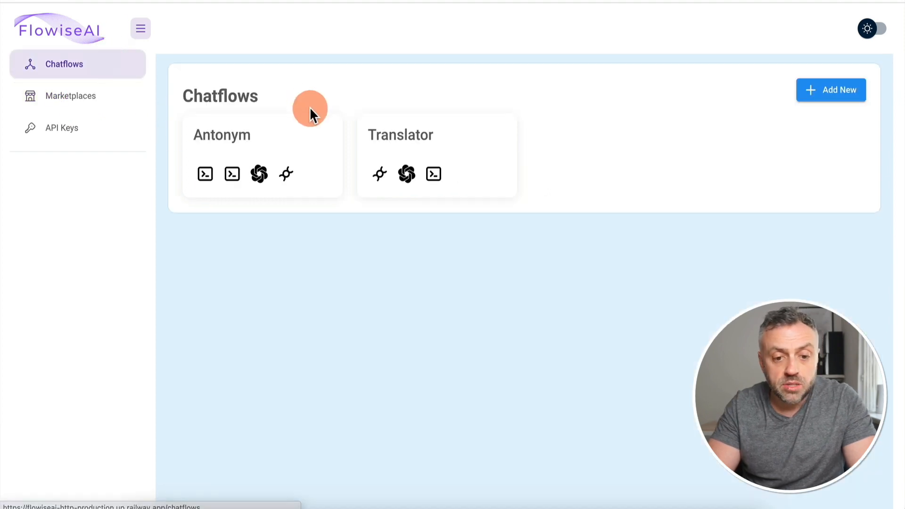
Step: Look through the Translator and Antonym chatflows from the list, ending on Translator
{"action": "left_click", "coordinate": [427, 145]}
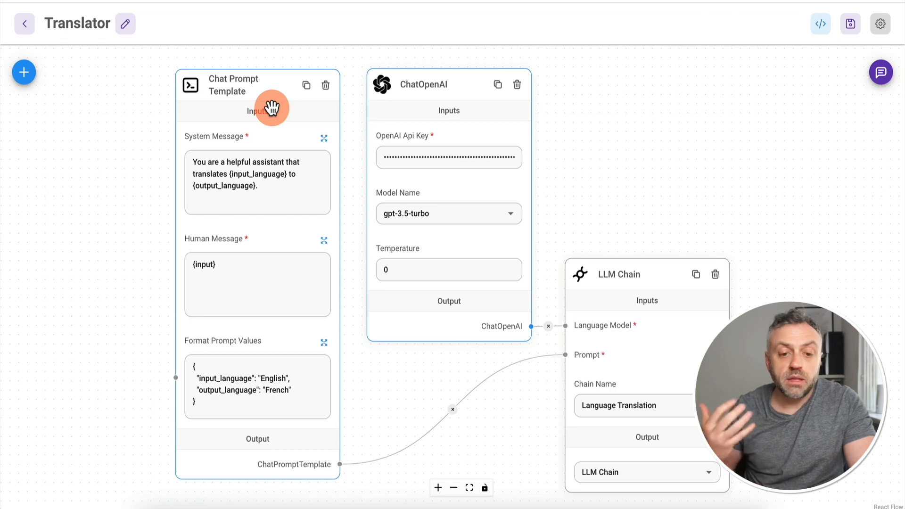
{"action": "left_click", "coordinate": [25, 24]}
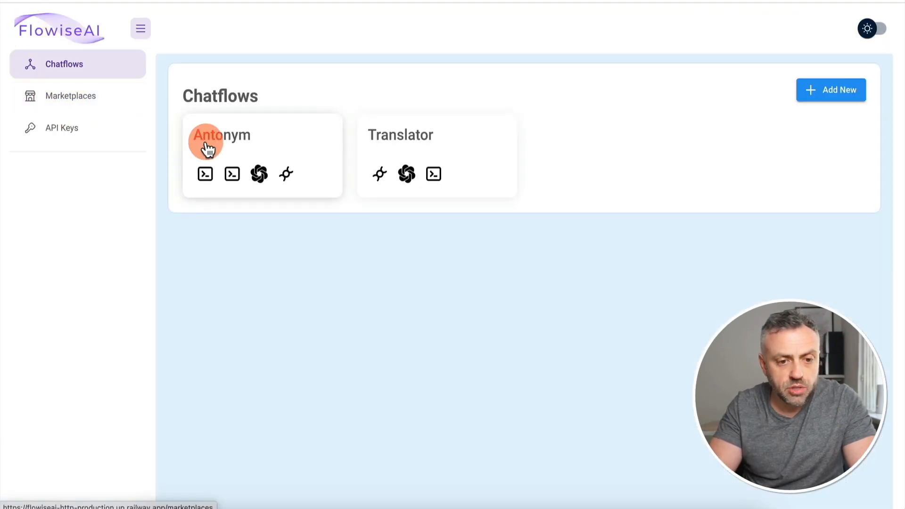
{"action": "left_click", "coordinate": [242, 142]}
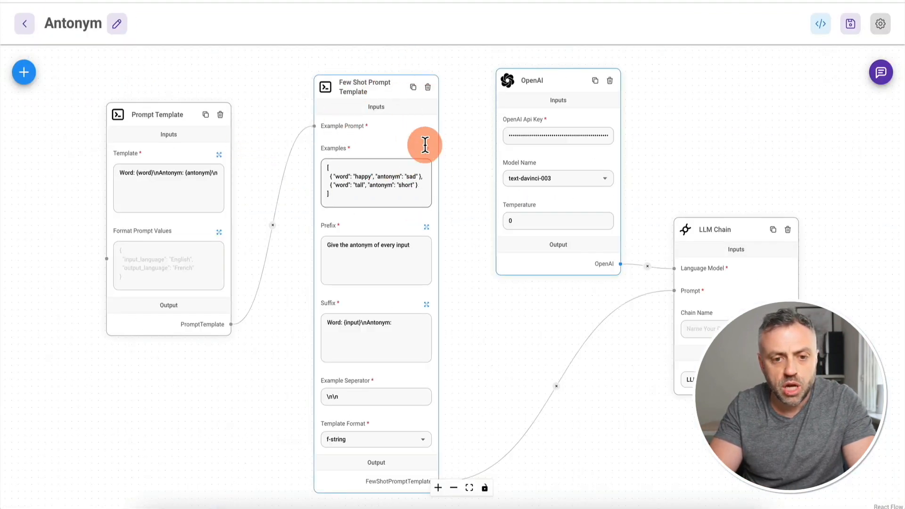
{"action": "left_click", "coordinate": [25, 25]}
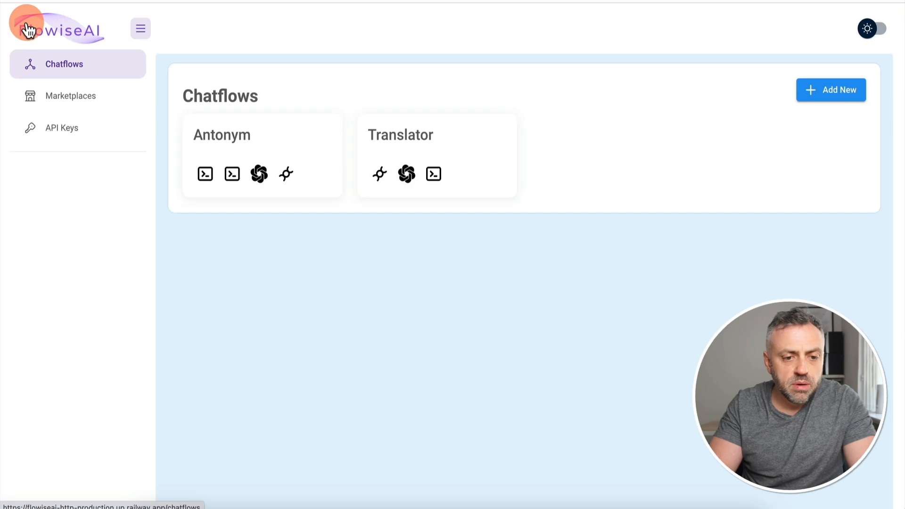
{"action": "left_click", "coordinate": [458, 157]}
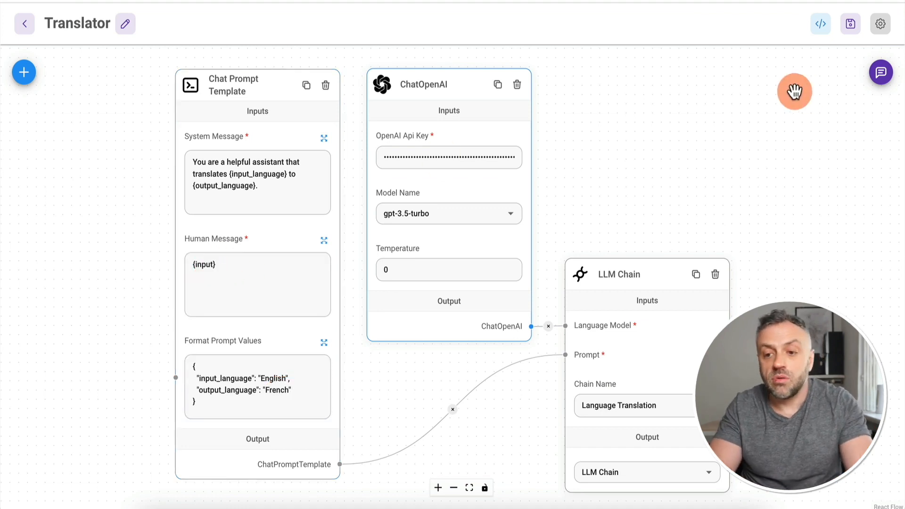
Step: Bring up the Translator chatflow's test chat, showing 'Hi there! How can I help?'
{"action": "left_click", "coordinate": [885, 85]}
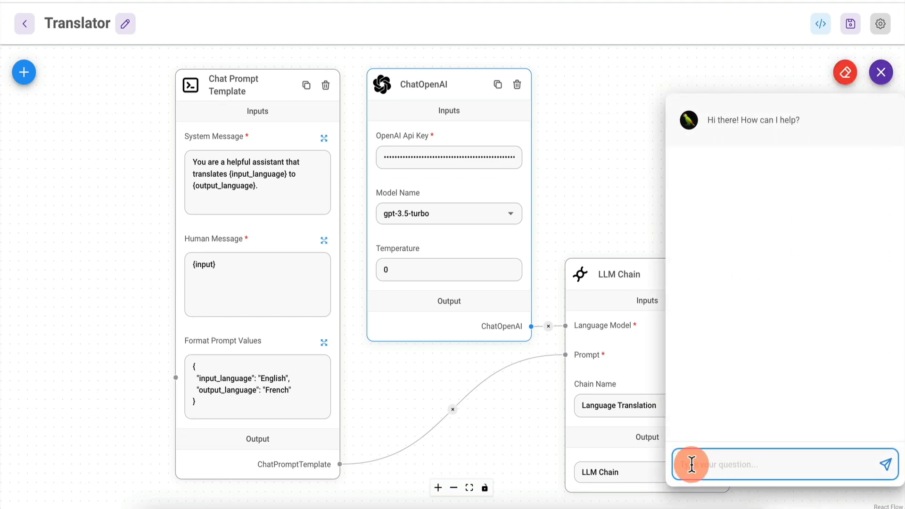
Step: Test the Translator chat with 'Hey, how are you?', getting 'Salut, comment vas-tu ?'
{"action": "left_click", "coordinate": [271, 389]}
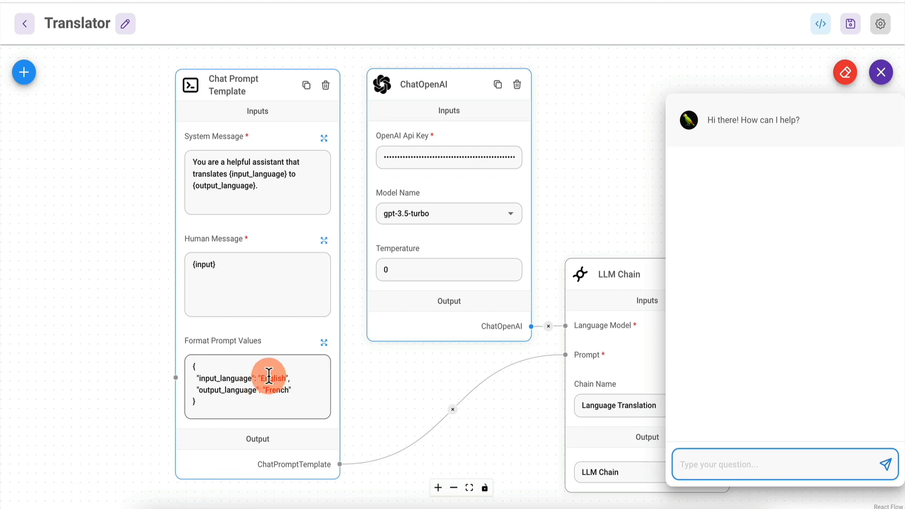
{"action": "left_click", "coordinate": [744, 456]}
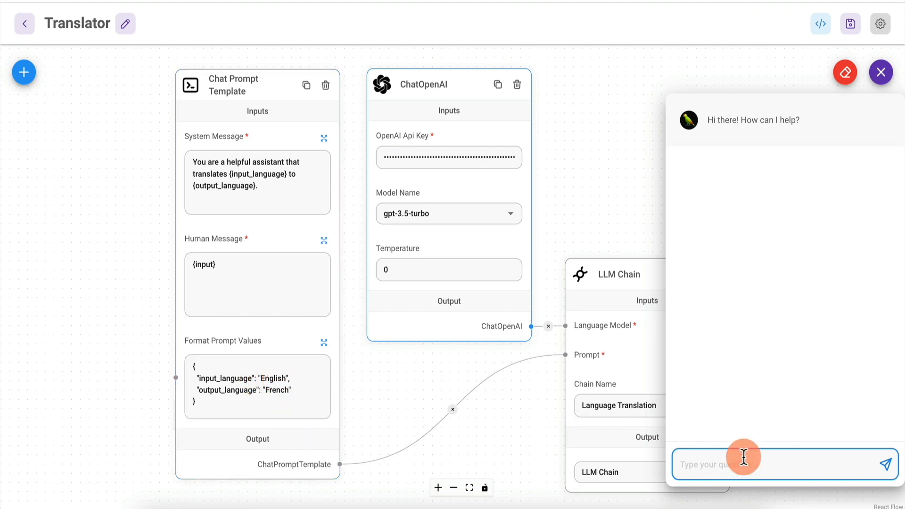
{"action": "type", "text": "Hey, how are you?"}
{"action": "key", "text": "Return"}
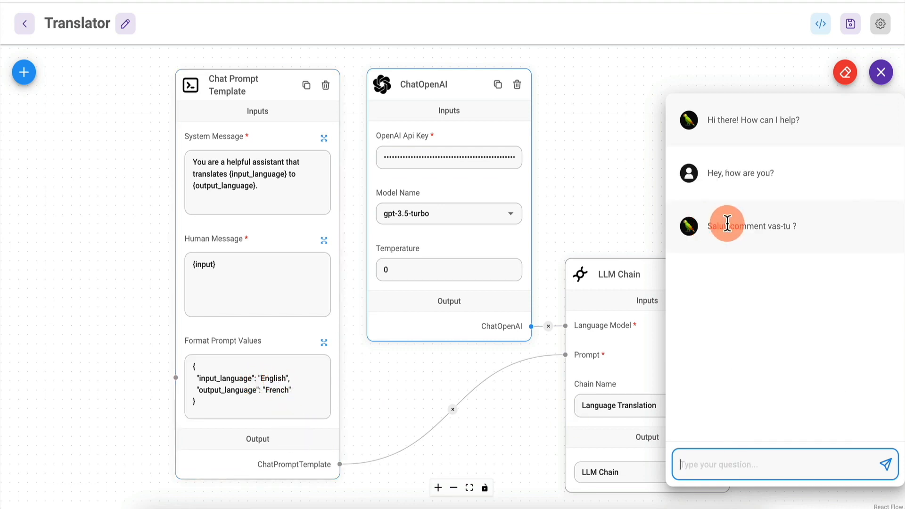
{"action": "left_click_drag", "start_coordinate": [705, 226], "coordinate": [812, 232]}
{"action": "left_click", "coordinate": [721, 472]}
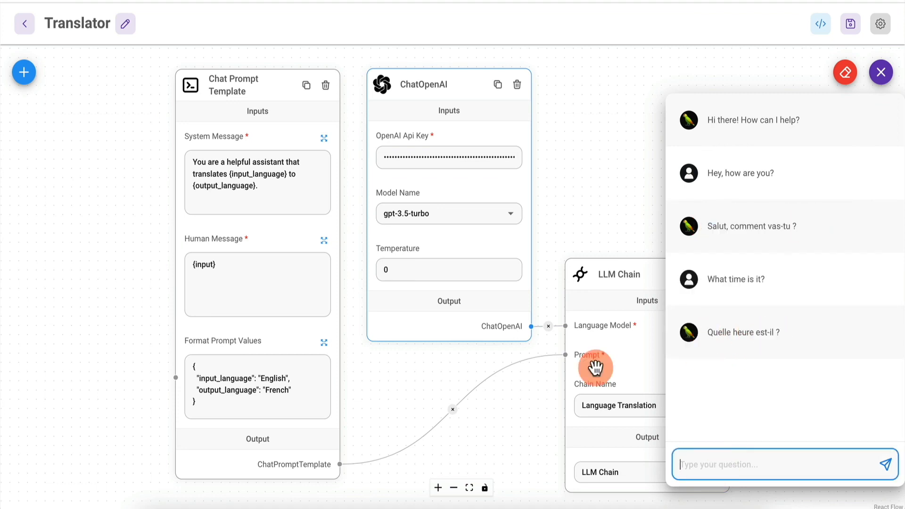
Step: Change the output language from French to Spanish, save, and retest with 'What time is it?'
{"action": "left_click", "coordinate": [283, 380]}
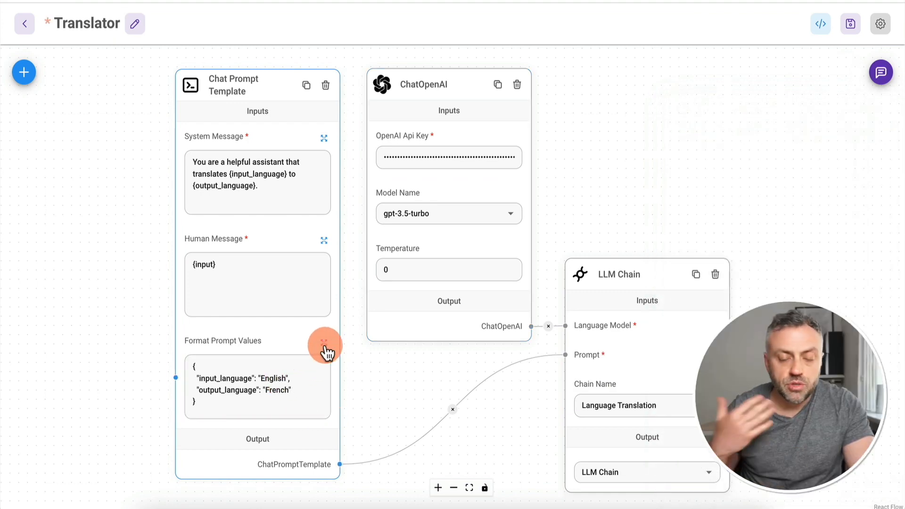
{"action": "left_click", "coordinate": [324, 344]}
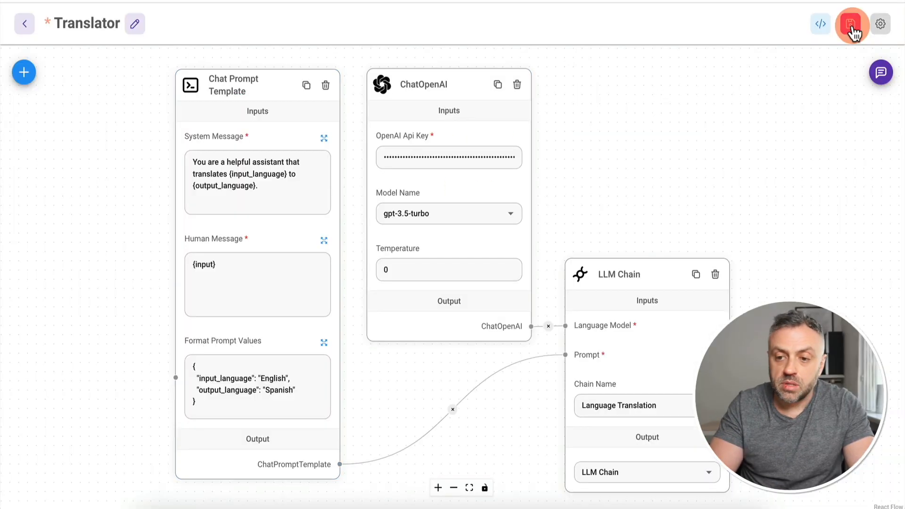
{"action": "left_click", "coordinate": [849, 22]}
{"action": "left_click", "coordinate": [881, 72]}
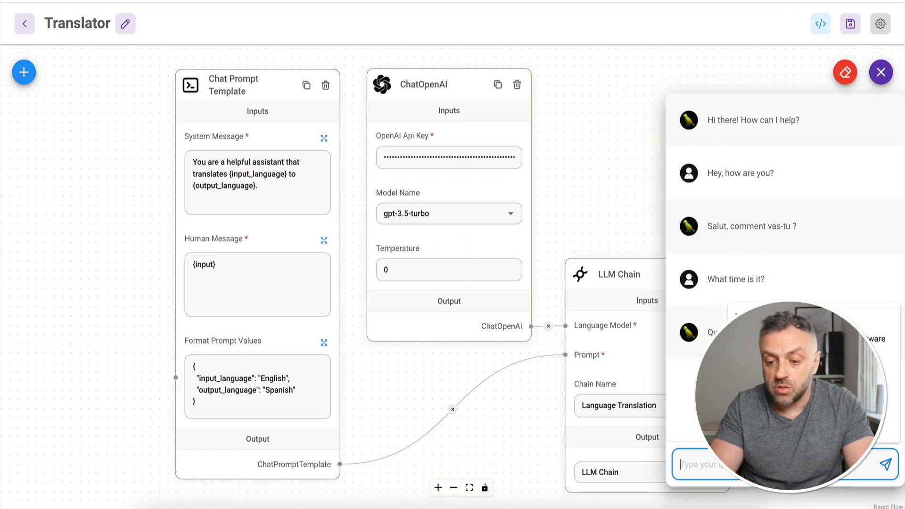
{"action": "left_click", "coordinate": [759, 428]}
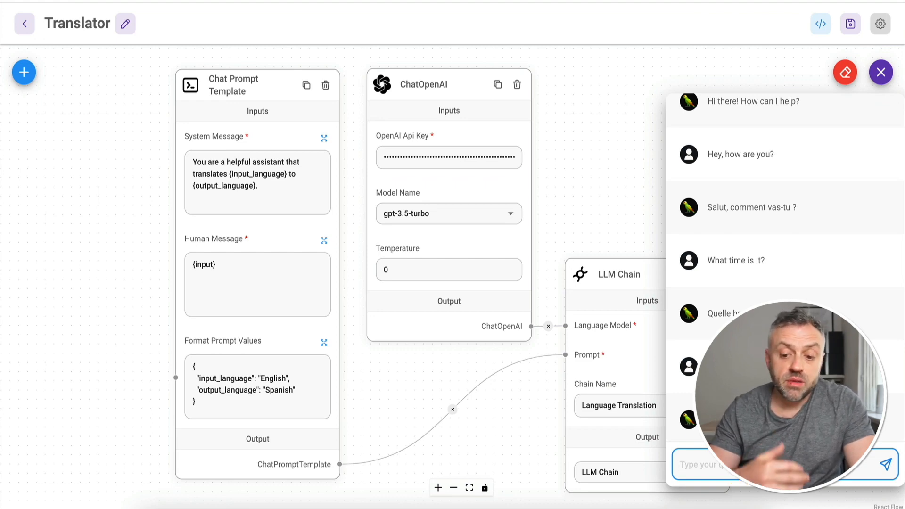
{"action": "left_click", "coordinate": [242, 369]}
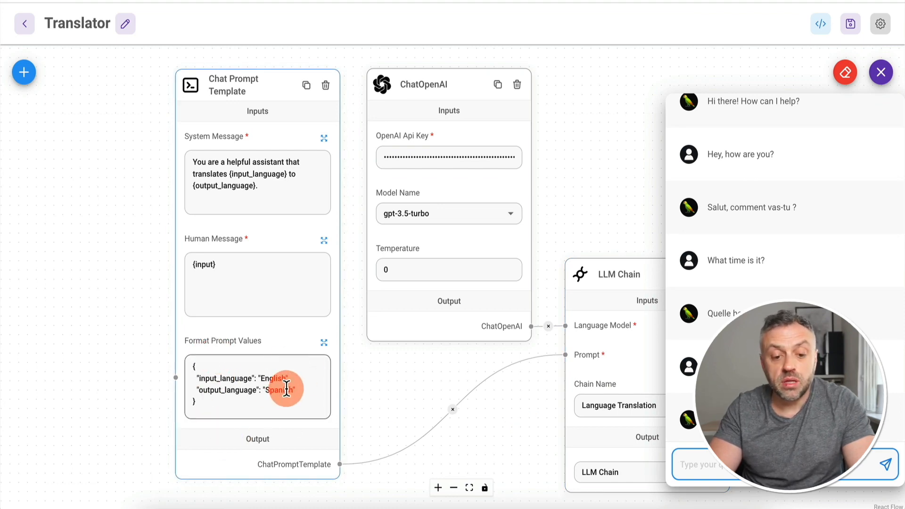
{"action": "left_click", "coordinate": [782, 128]}
{"action": "left_click", "coordinate": [881, 72]}
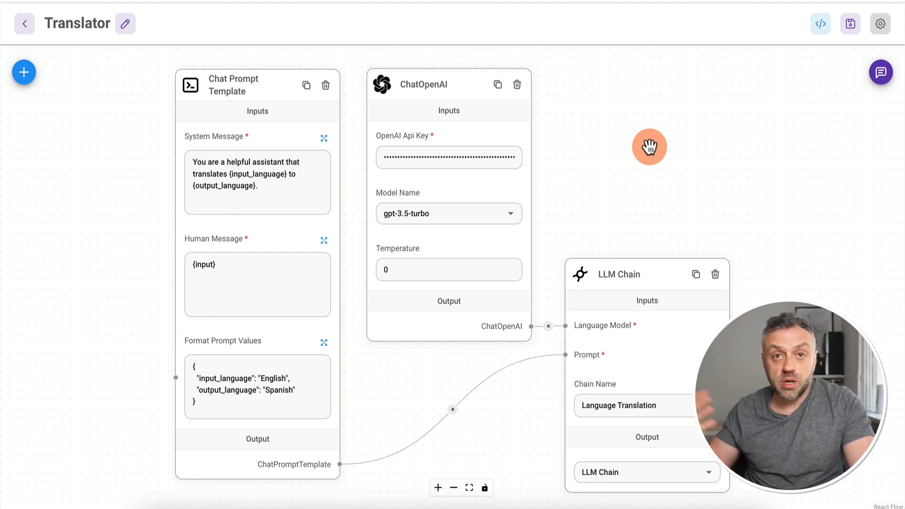
Step: Copy the Translator chatflow's cURL API command and return to RapidAPI
{"action": "left_click", "coordinate": [823, 29]}
{"action": "left_click", "coordinate": [365, 175]}
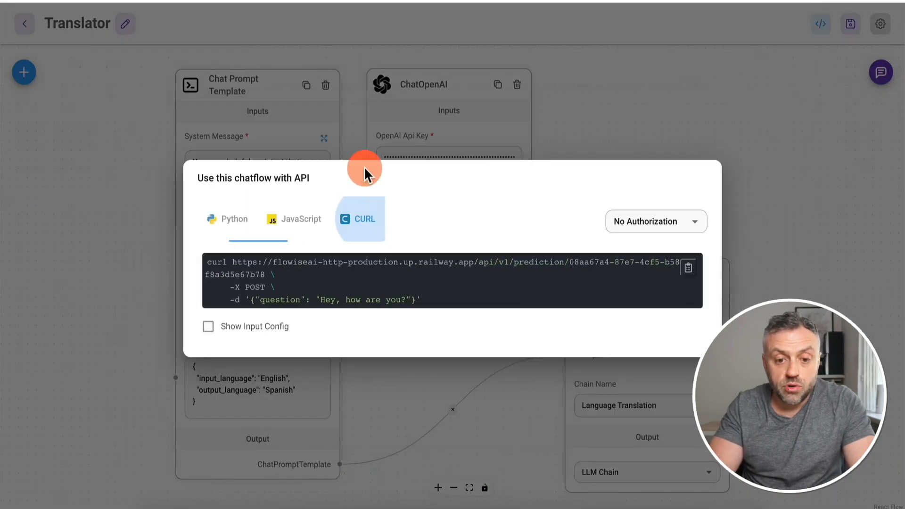
{"action": "left_click", "coordinate": [688, 267]}
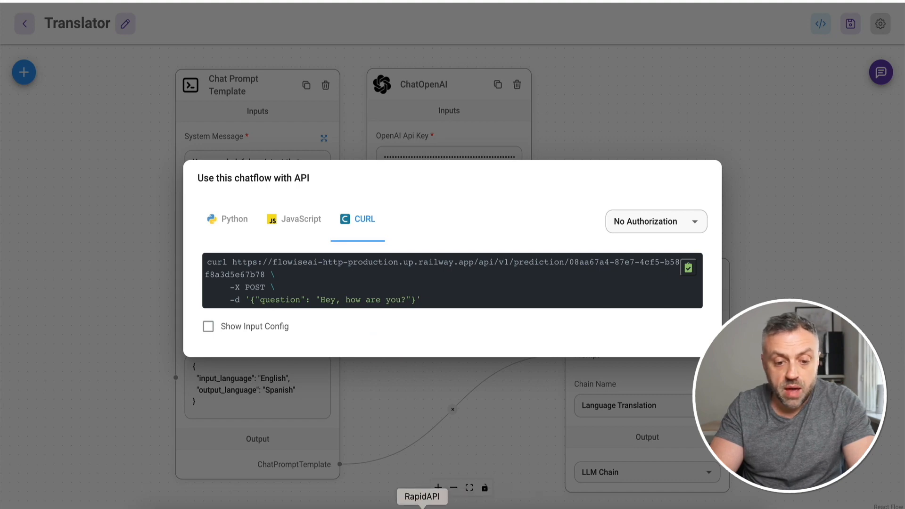
{"action": "left_click", "coordinate": [423, 508]}
{"action": "left_click", "coordinate": [85, 1]}
Step: Import the copied cURL into the FlowAI group and add a Content-Type: application/json header
{"action": "mouse_move", "coordinate": [159, 121]}
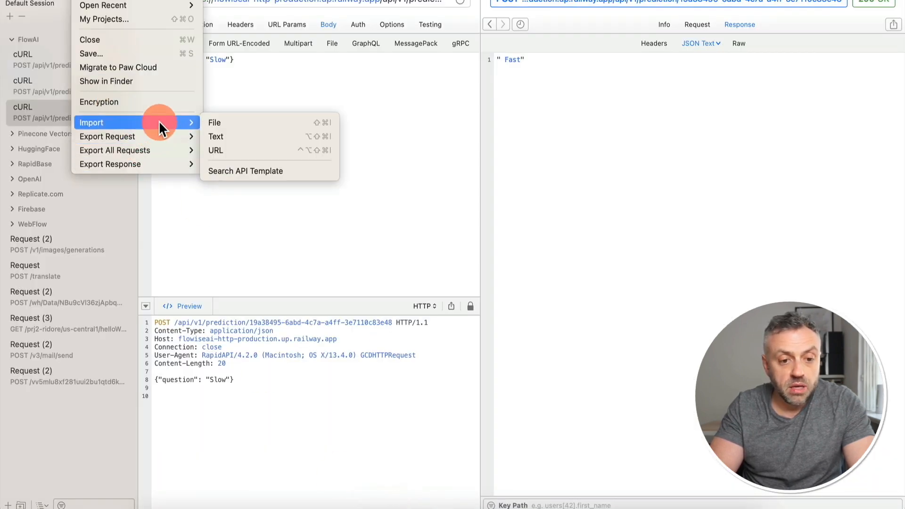
{"action": "left_click", "coordinate": [253, 136]}
{"action": "left_click_drag", "start_coordinate": [89, 388], "coordinate": [69, 132]}
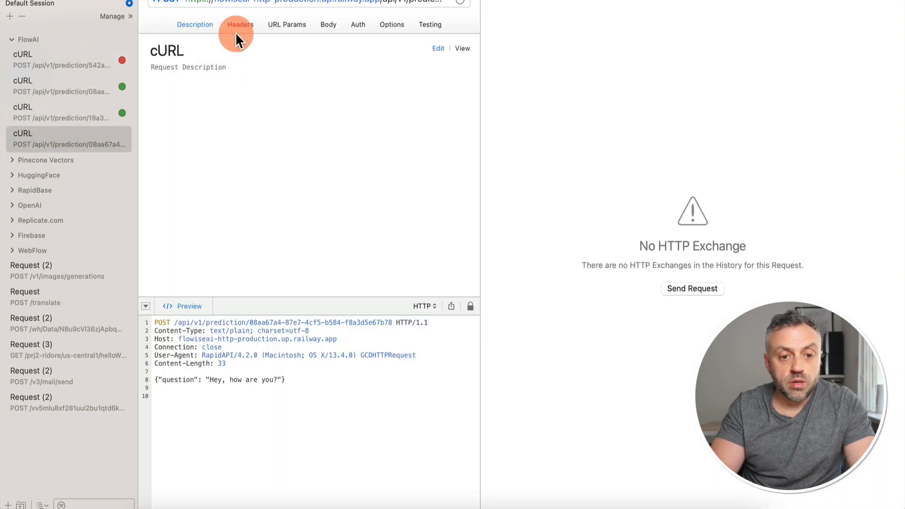
{"action": "left_click", "coordinate": [250, 24]}
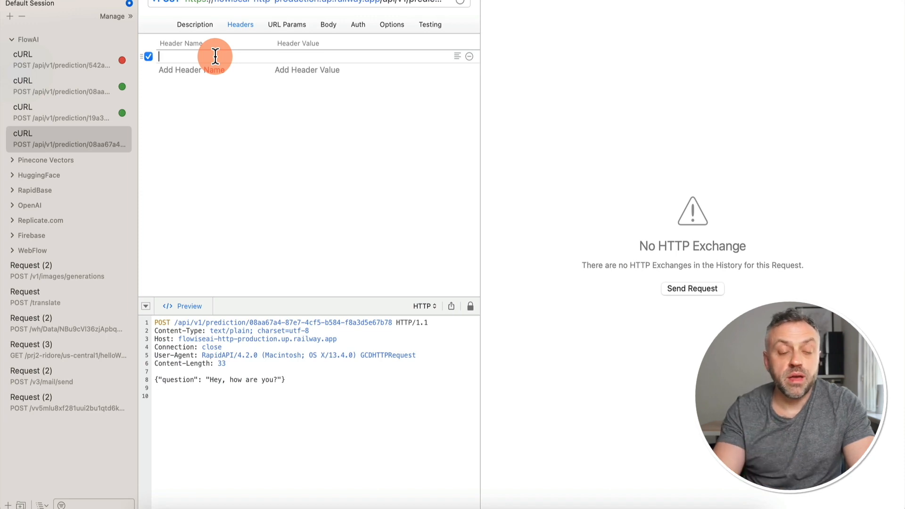
{"action": "type", "text": "Cont"}
{"action": "left_click", "coordinate": [208, 69]}
{"action": "type", "text": "ap"}
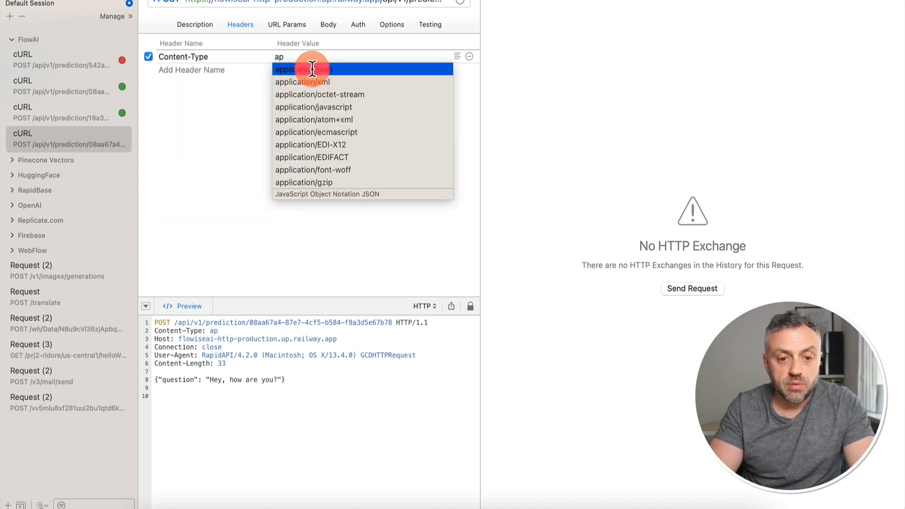
{"action": "left_click", "coordinate": [312, 68]}
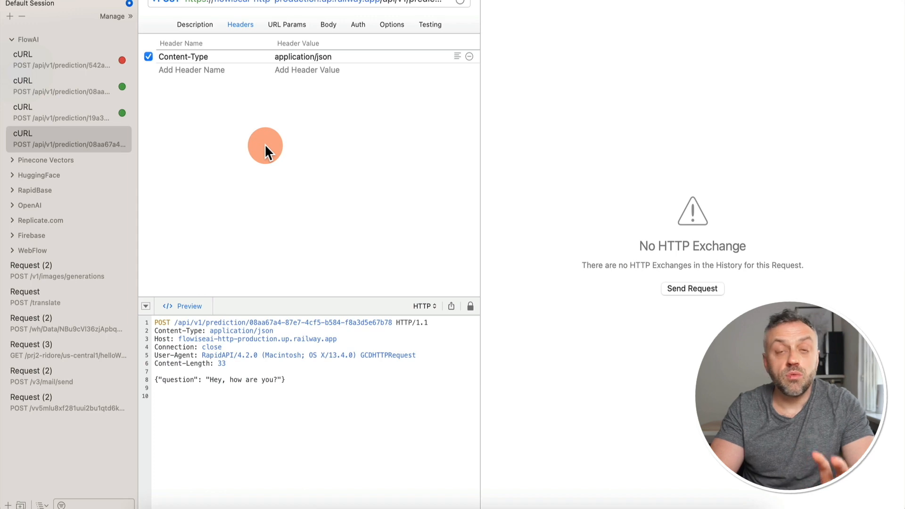
Step: Set the body question to 'What time is it?' and view the Spanish reply as JSON text
{"action": "left_click", "coordinate": [329, 25]}
{"action": "left_click_drag", "start_coordinate": [209, 59], "coordinate": [282, 60]}
{"action": "type", "text": "W"}
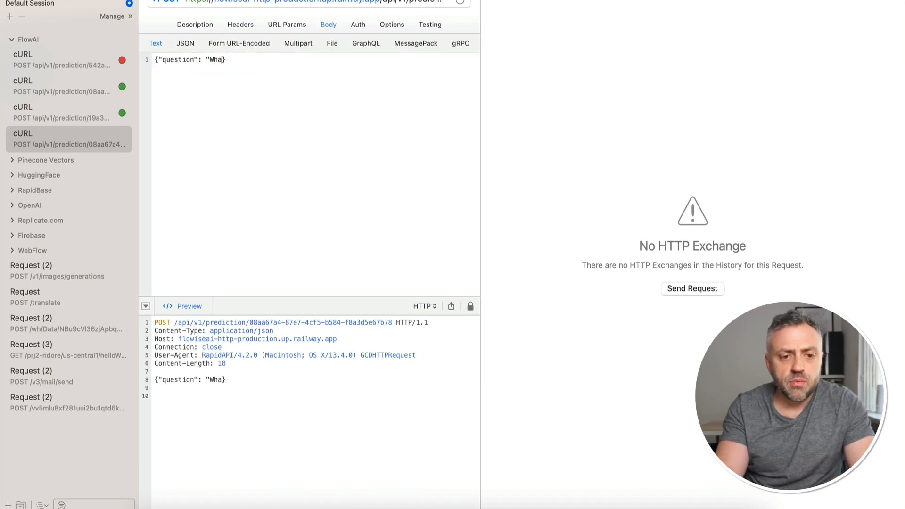
{"action": "type", "text": "hat time "}
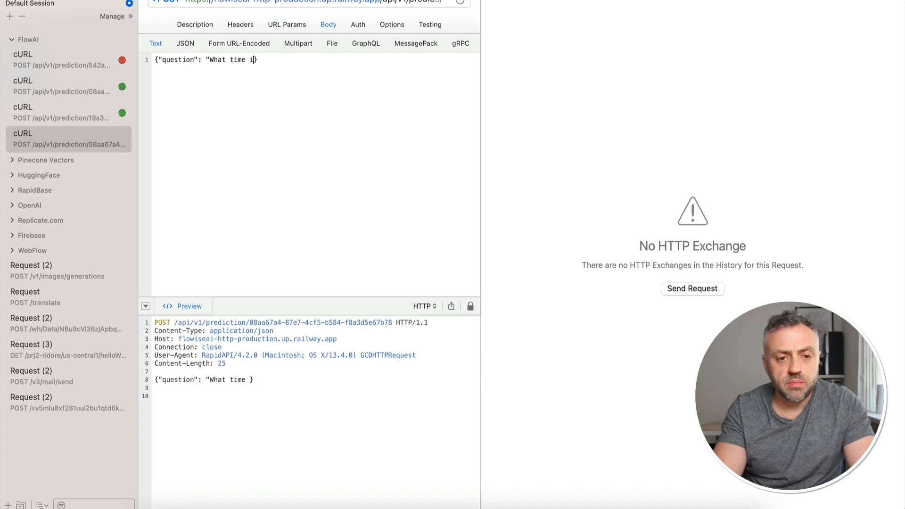
{"action": "type", "text": "is it?\""}
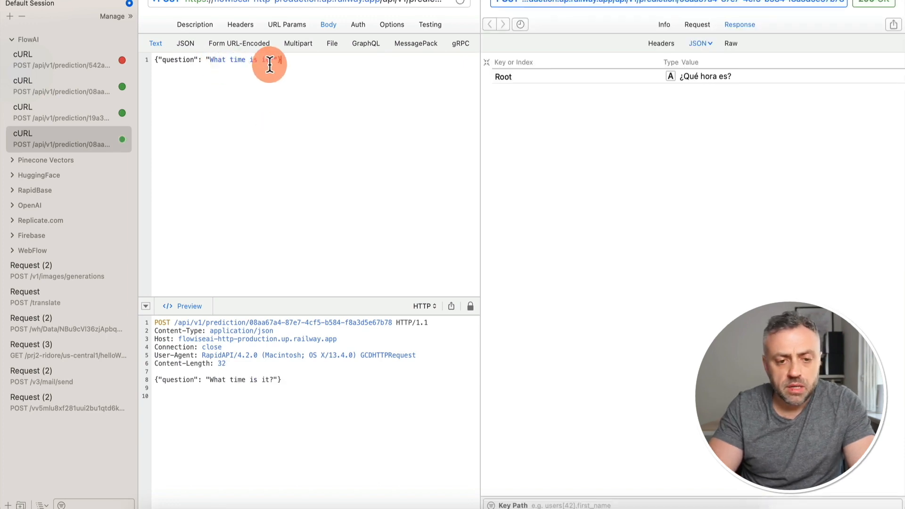
{"action": "left_click", "coordinate": [708, 43]}
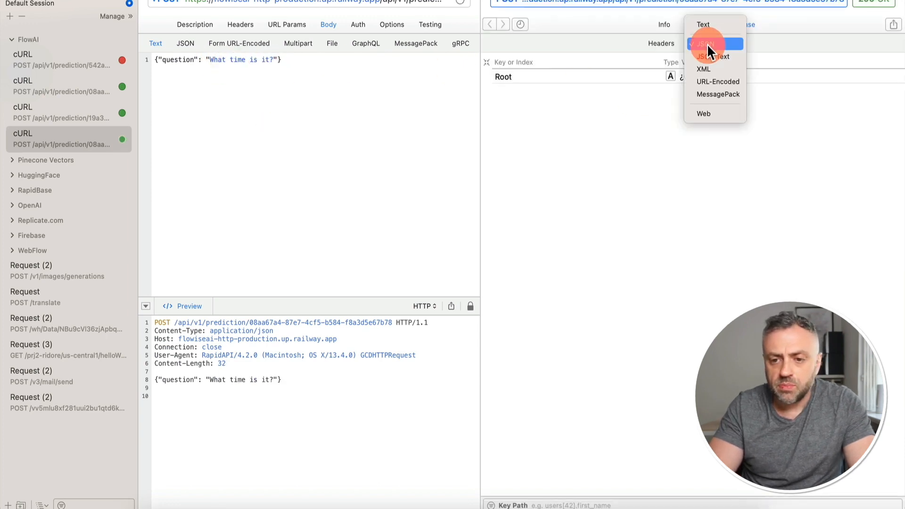
{"action": "left_click", "coordinate": [710, 51]}
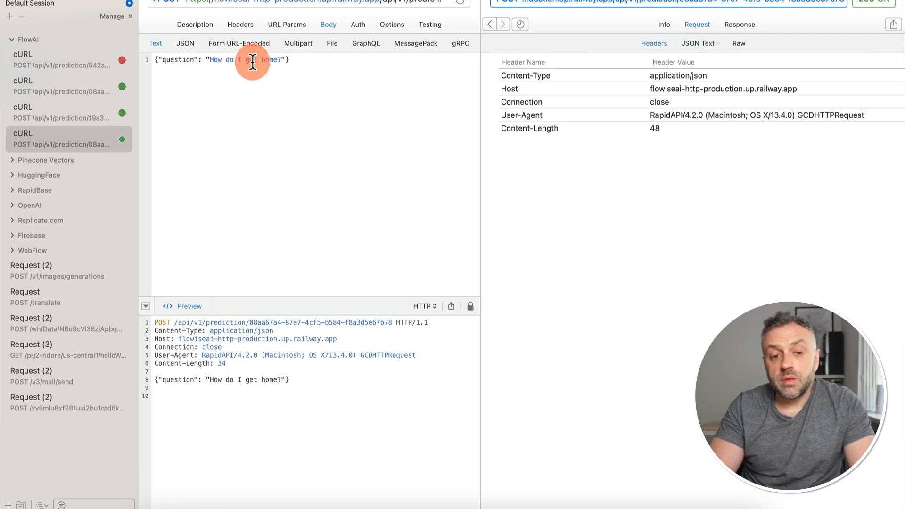
{"action": "left_click", "coordinate": [348, 68]}
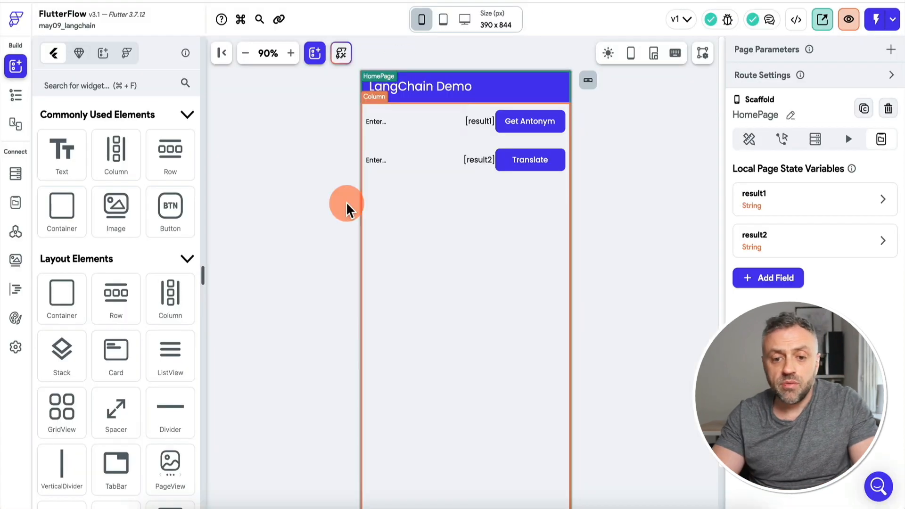
Step: Select the LangChain Demo app's HomePage for testing
{"action": "left_click", "coordinate": [735, 120]}
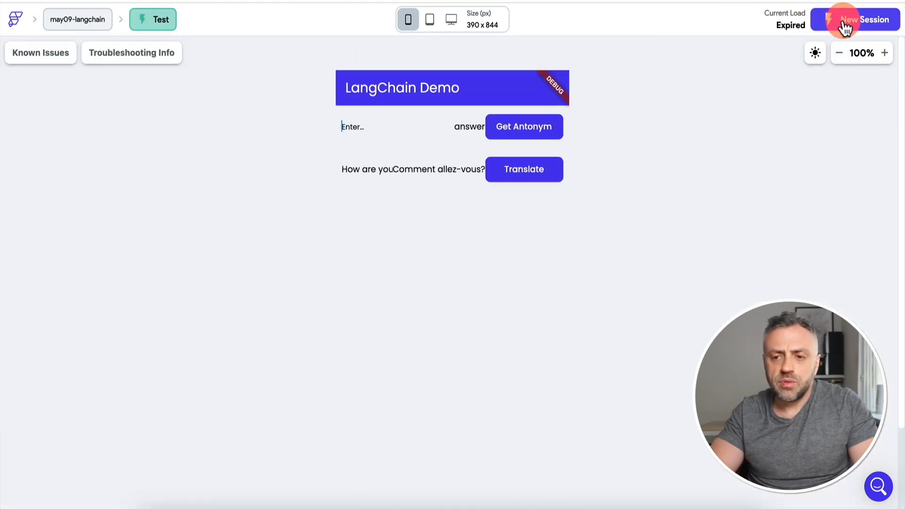
Step: In a fresh test session, get antonyms for Quick, Long and Wide
{"action": "left_click", "coordinate": [845, 28]}
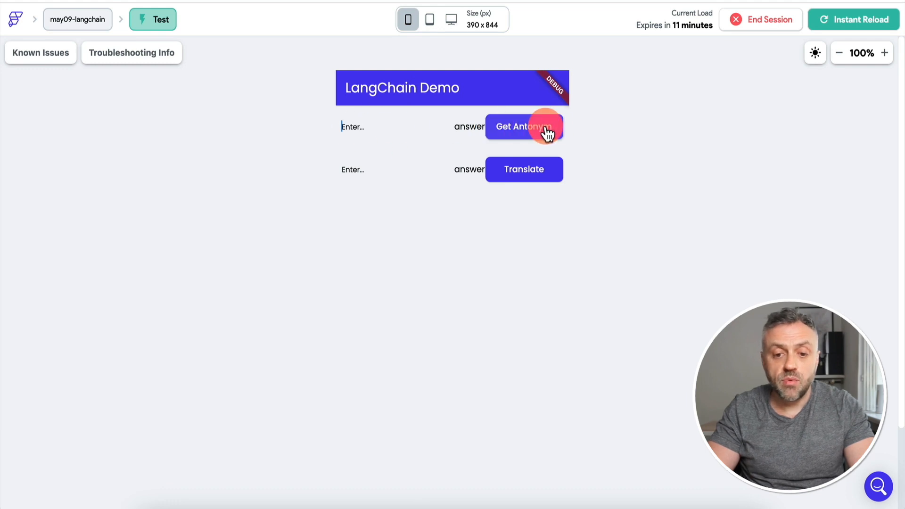
{"action": "left_click", "coordinate": [378, 129]}
{"action": "type", "text": "Quick"}
{"action": "left_click", "coordinate": [519, 132]}
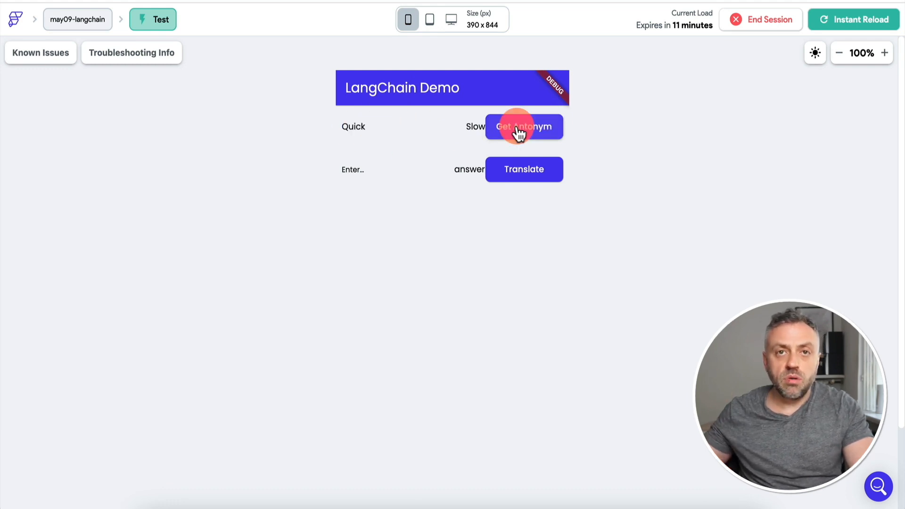
{"action": "mouse_move", "coordinate": [374, 127]}
{"action": "left_mouse_down"}
{"action": "mouse_move", "coordinate": [326, 126]}
{"action": "mouse_move", "coordinate": [381, 124]}
{"action": "left_mouse_up"}
{"action": "type", "text": "Long"}
{"action": "left_click", "coordinate": [529, 130]}
{"action": "type", "text": "Wide"}
{"action": "key", "text": "Return"}
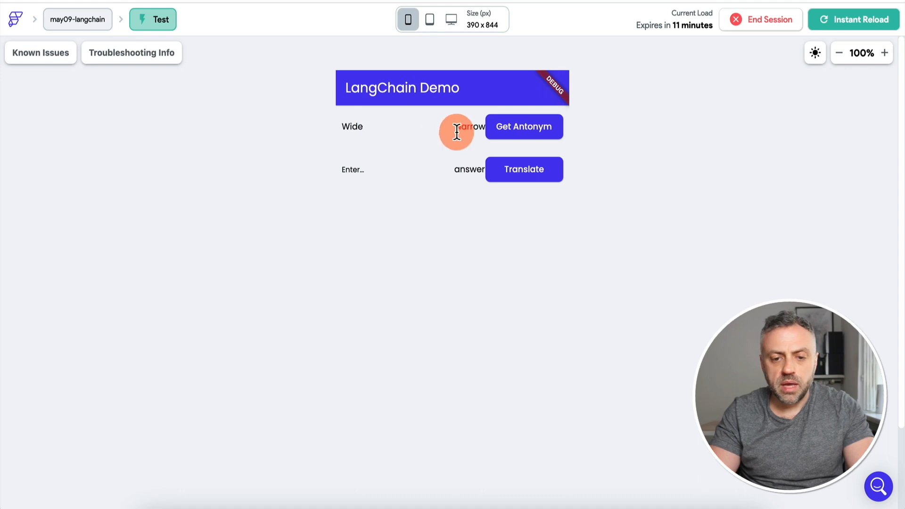
Step: Translate 'What time is it?' and 'How do I get home?' into Spanish
{"action": "left_click", "coordinate": [395, 162]}
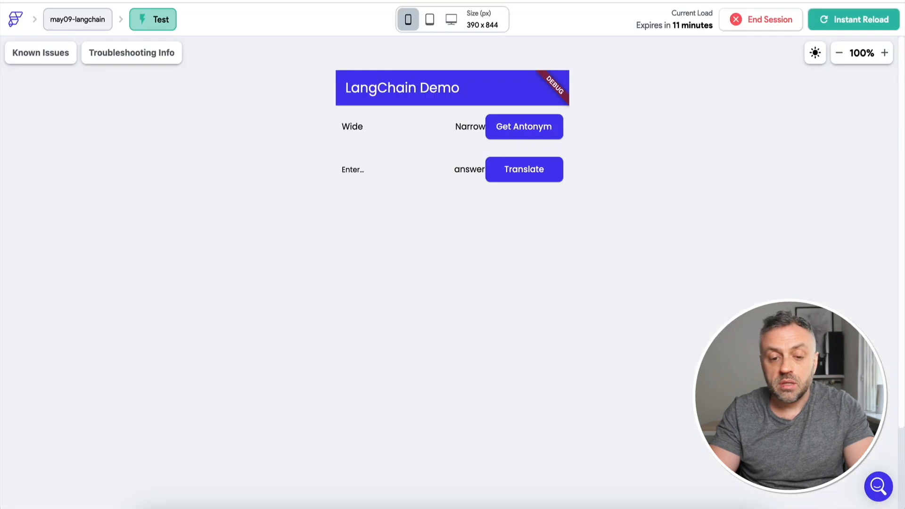
{"action": "left_click", "coordinate": [354, 175]}
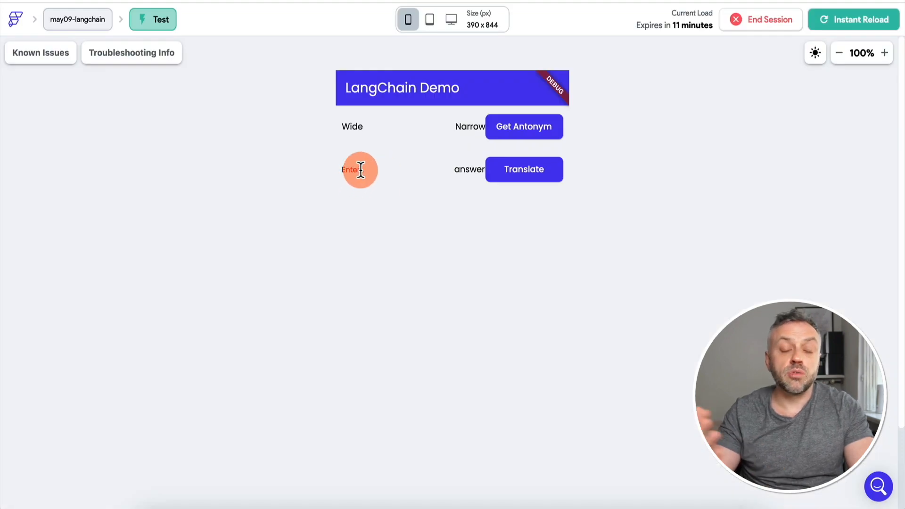
{"action": "type", "text": "WHat time is it?"}
{"action": "key", "text": "Return"}
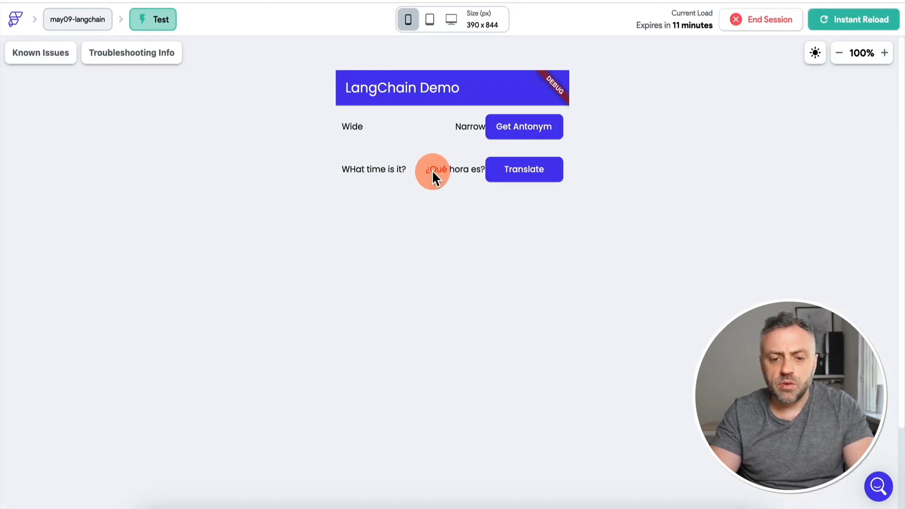
{"action": "left_click_drag", "start_coordinate": [400, 170], "coordinate": [335, 172]}
{"action": "type", "text": "How do I get home?"}
{"action": "key", "text": "Return"}
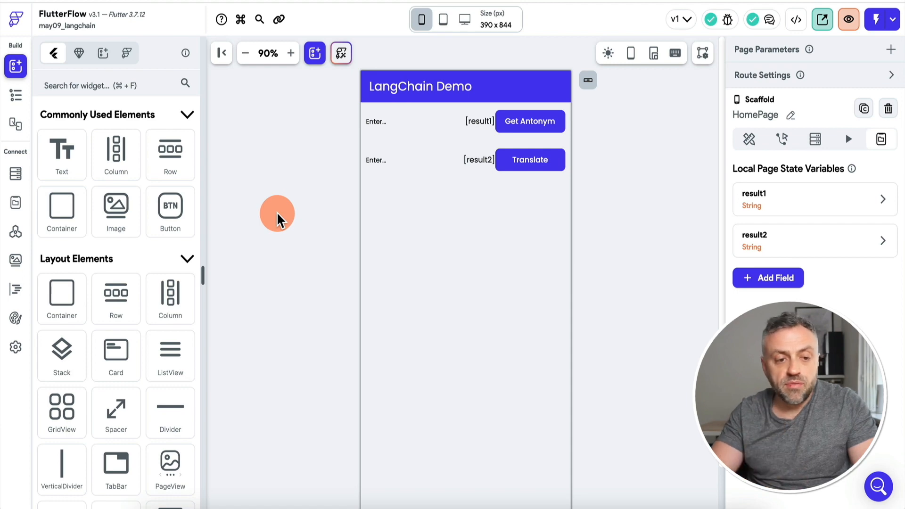
Step: Inspect the Get Antonym button's action flow, then view LCGetAntonym's endpoint URL
{"action": "left_click", "coordinate": [17, 100]}
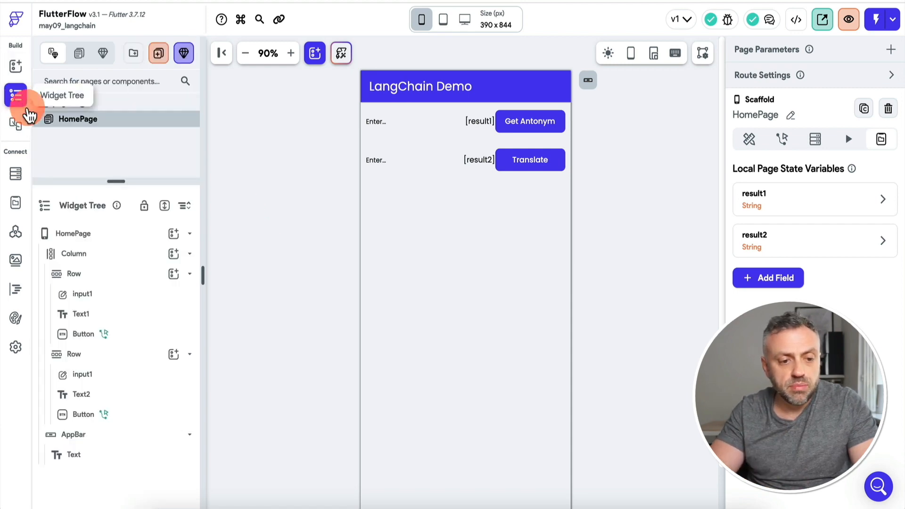
{"action": "left_click", "coordinate": [395, 126]}
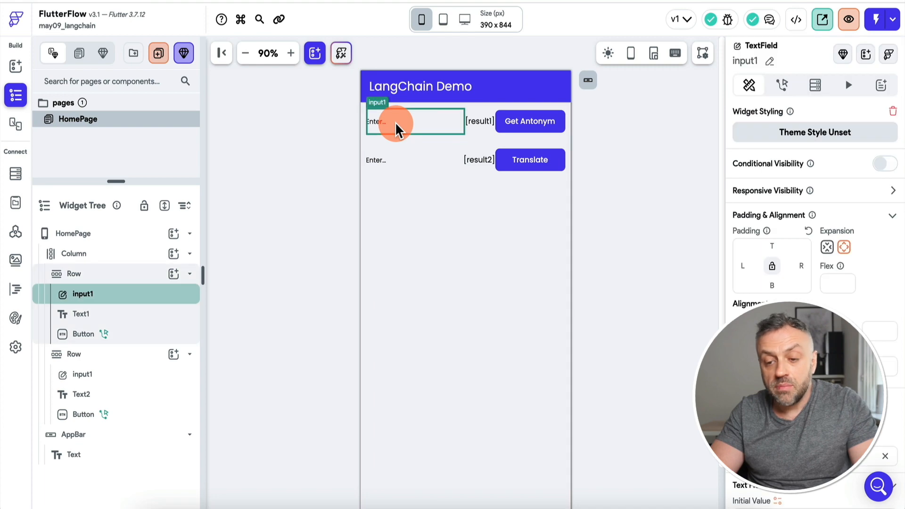
{"action": "left_click", "coordinate": [482, 125]}
{"action": "left_click", "coordinate": [524, 124]}
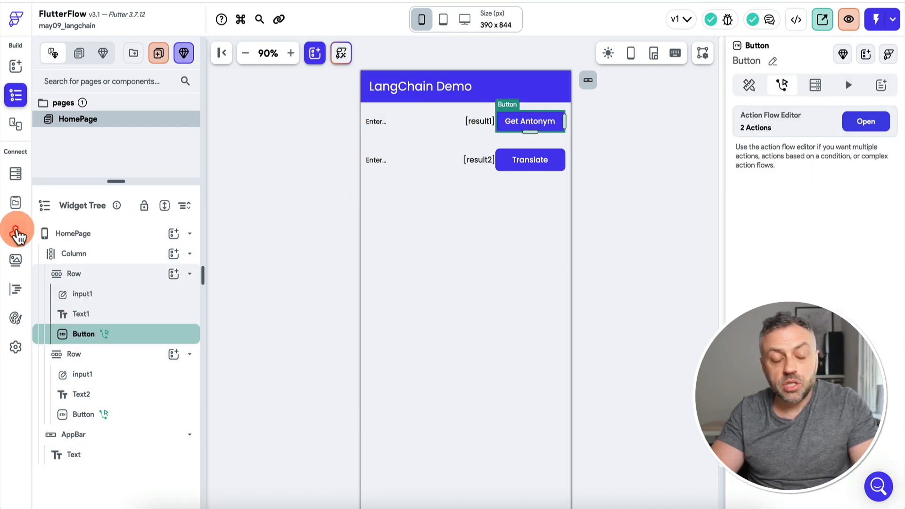
{"action": "left_click", "coordinate": [17, 232]}
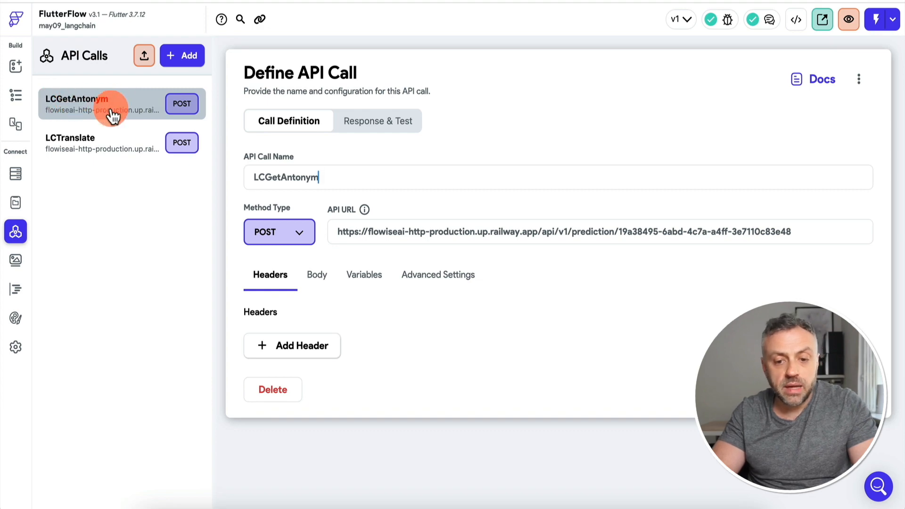
{"action": "left_click_drag", "start_coordinate": [339, 230], "coordinate": [770, 233]}
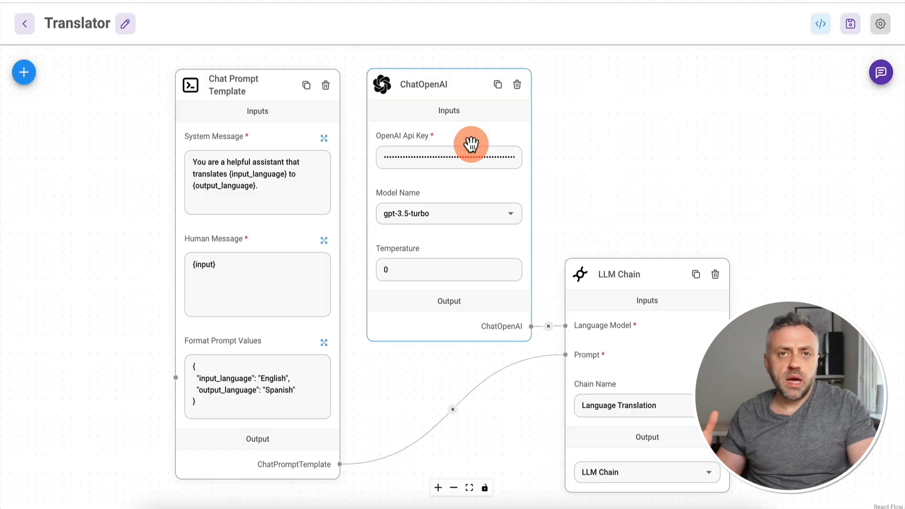
{"action": "left_click", "coordinate": [141, 236]}
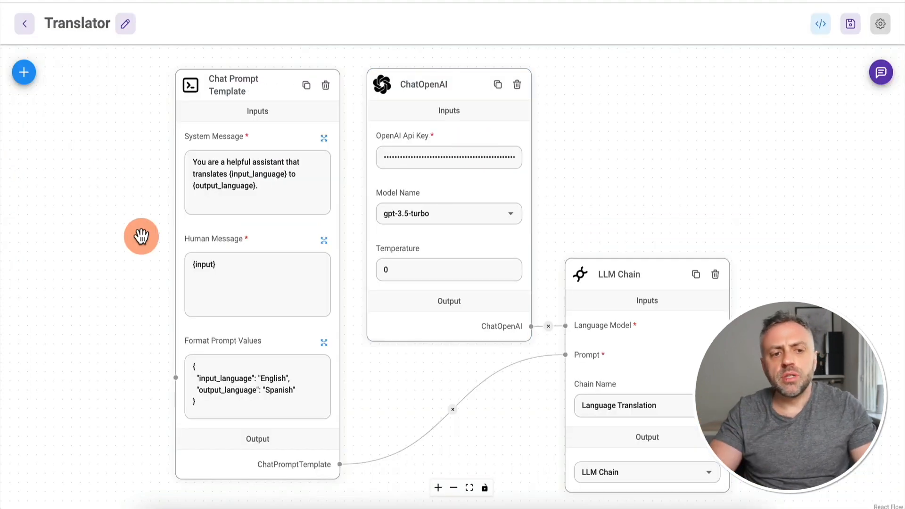
{"action": "left_click", "coordinate": [172, 173]}
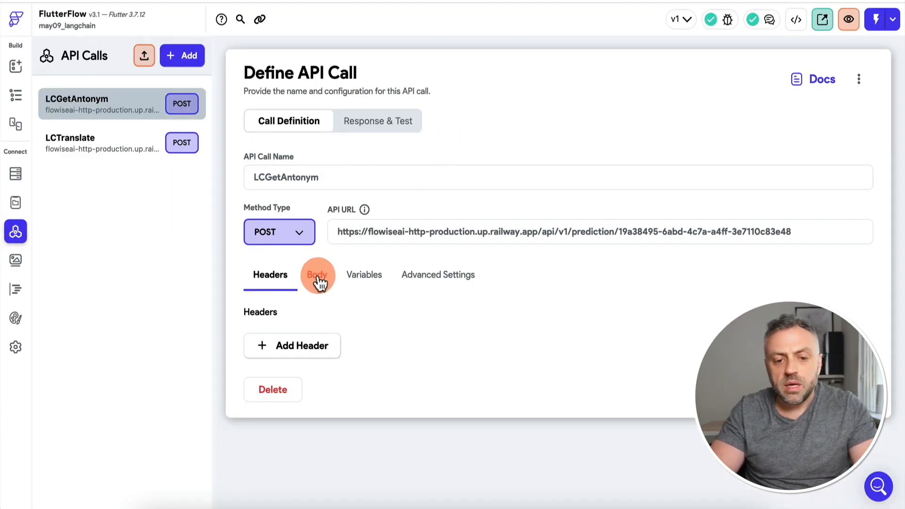
Step: Place the word variable as the question value in LCGetAntonym's JSON body
{"action": "left_click", "coordinate": [318, 278]}
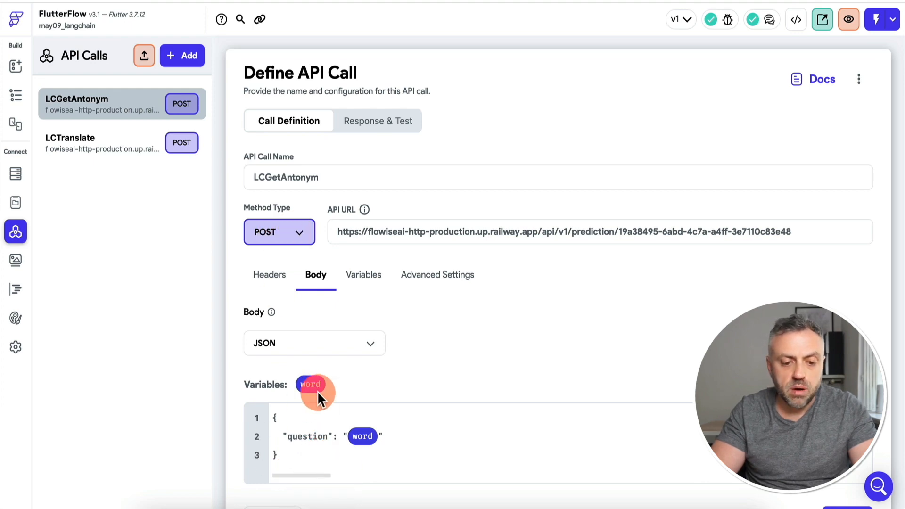
{"action": "left_click_drag", "start_coordinate": [276, 415], "coordinate": [285, 459]}
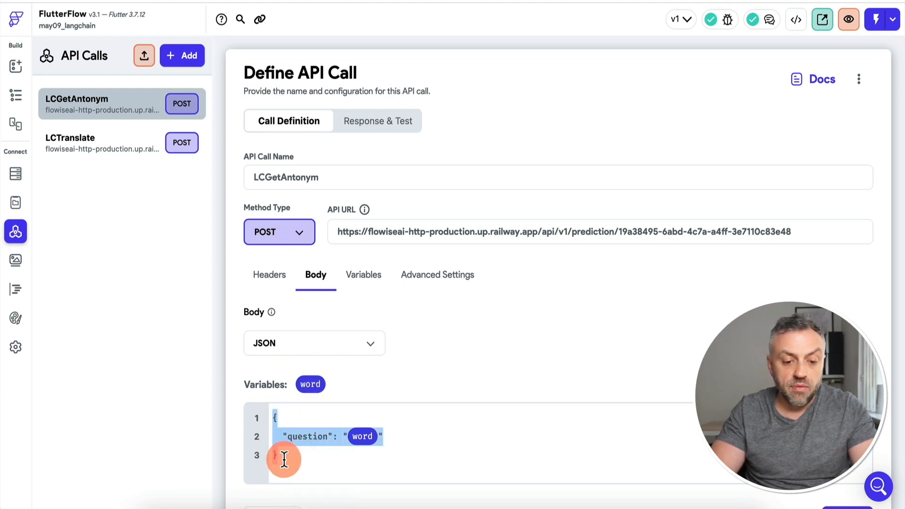
{"action": "left_click", "coordinate": [308, 437]}
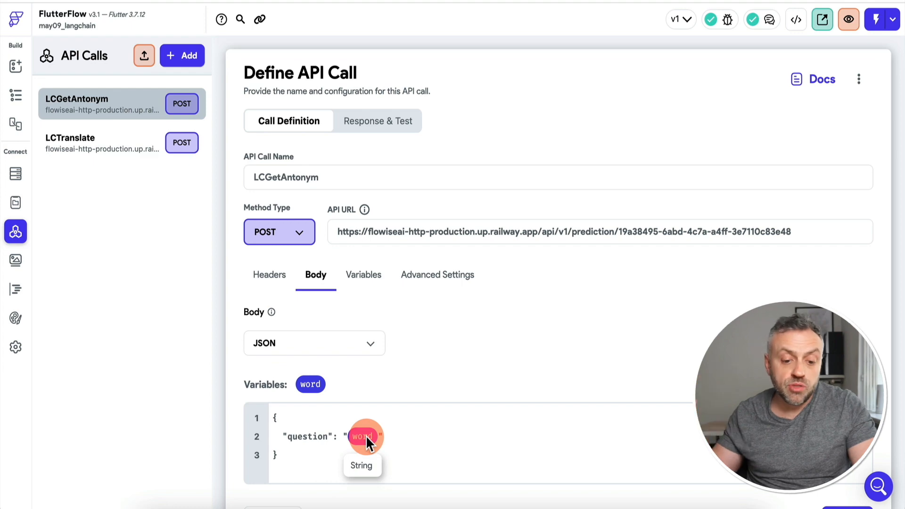
{"action": "left_click", "coordinate": [368, 278]}
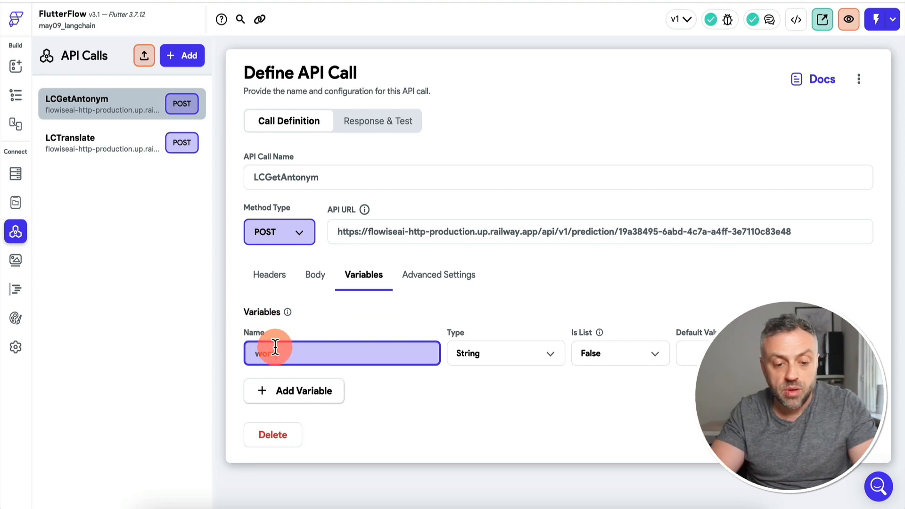
{"action": "left_click", "coordinate": [315, 274]}
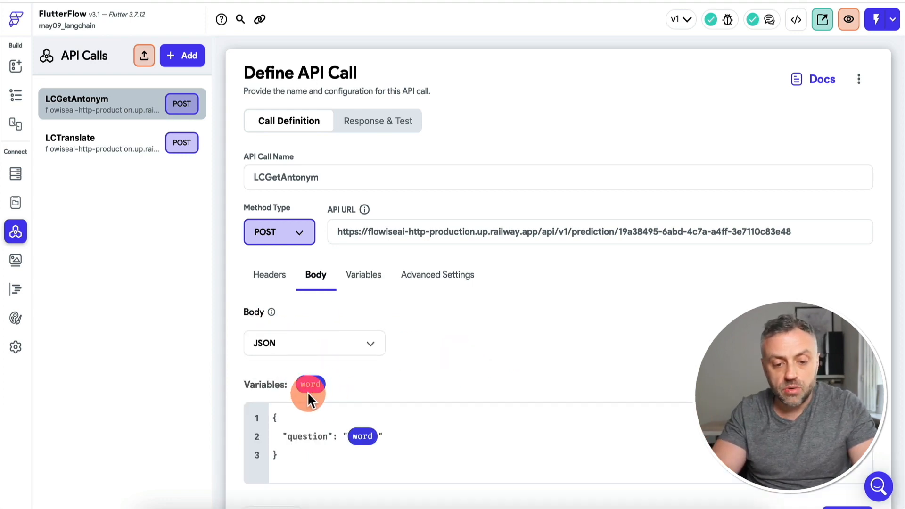
{"action": "left_click_drag", "start_coordinate": [309, 384], "coordinate": [381, 437]}
{"action": "key", "text": "BackSpace"}
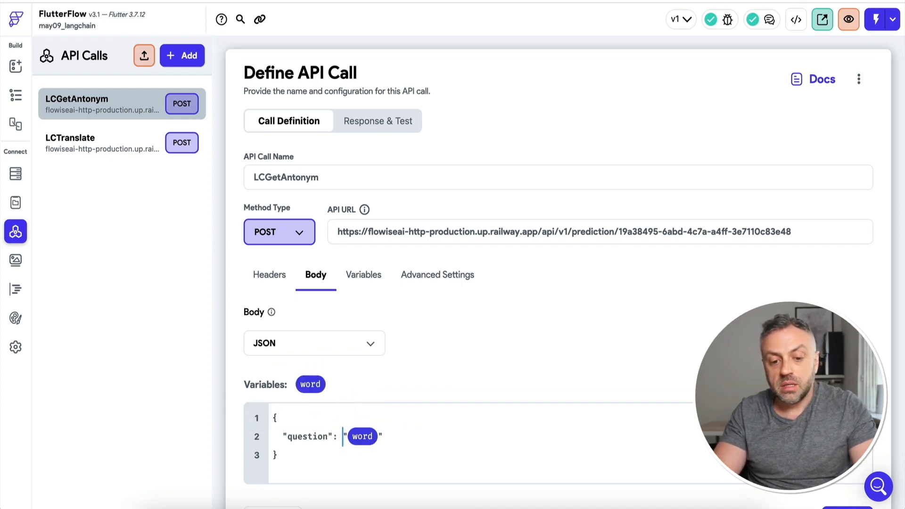
{"action": "scroll", "coordinate": [471, 324], "scroll_direction": "down", "scroll_amount": 1}
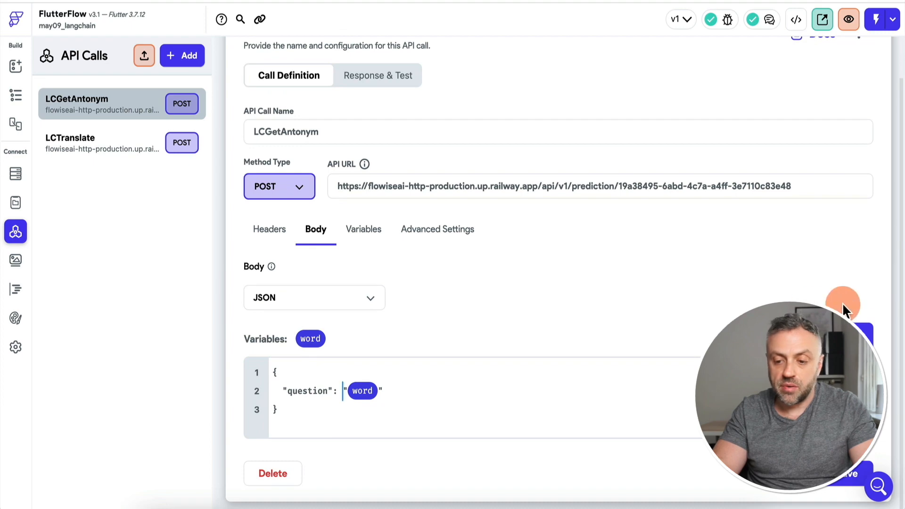
{"action": "left_click", "coordinate": [385, 76]}
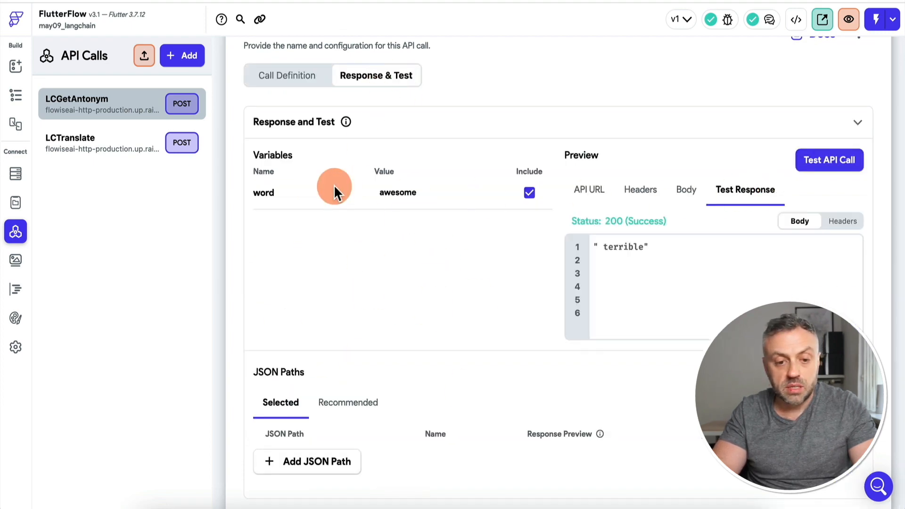
Step: Test LCGetAntonym with awesome, long, then big, which returns small
{"action": "double_click", "coordinate": [403, 189]}
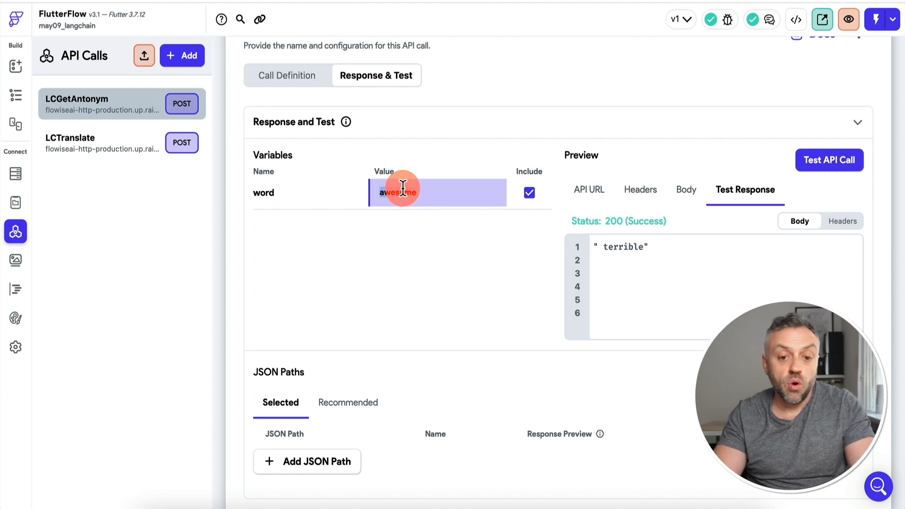
{"action": "left_click", "coordinate": [848, 165]}
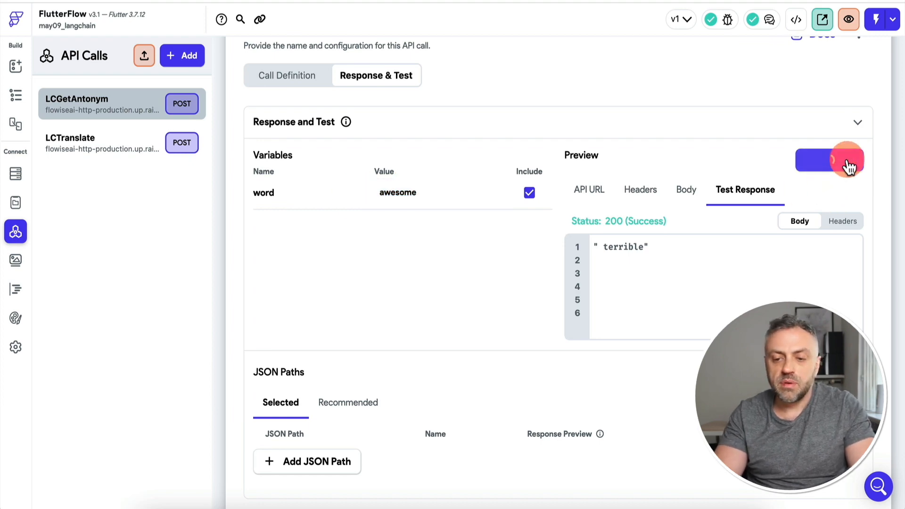
{"action": "left_click", "coordinate": [629, 245]}
{"action": "double_click", "coordinate": [402, 193]}
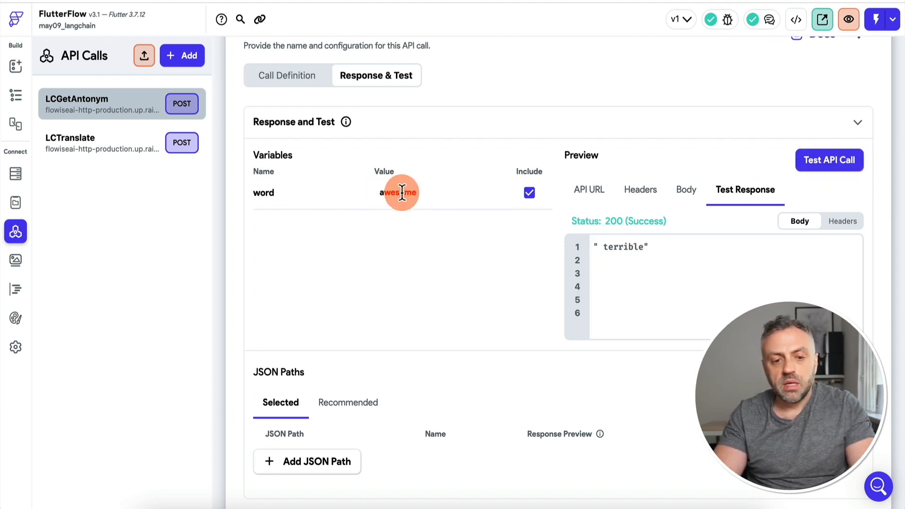
{"action": "type", "text": "long"}
{"action": "left_click", "coordinate": [828, 176]}
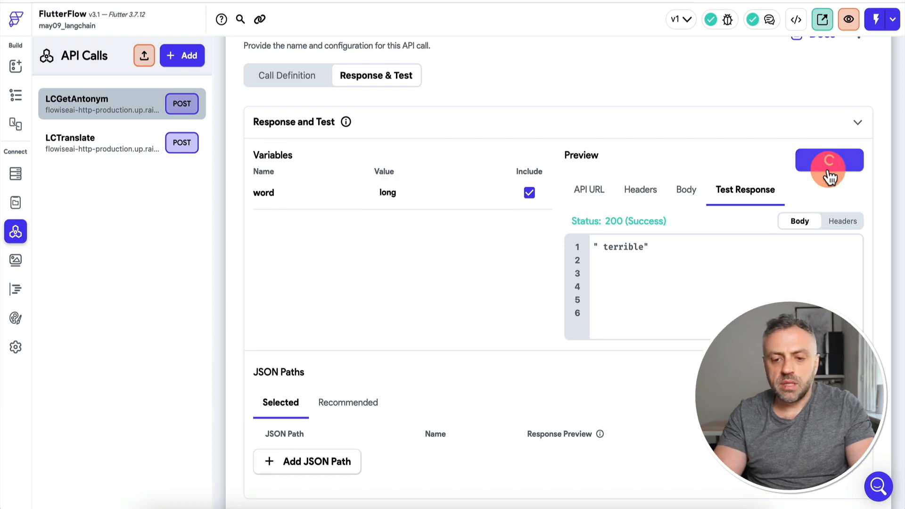
{"action": "left_click", "coordinate": [634, 242]}
{"action": "double_click", "coordinate": [393, 193]}
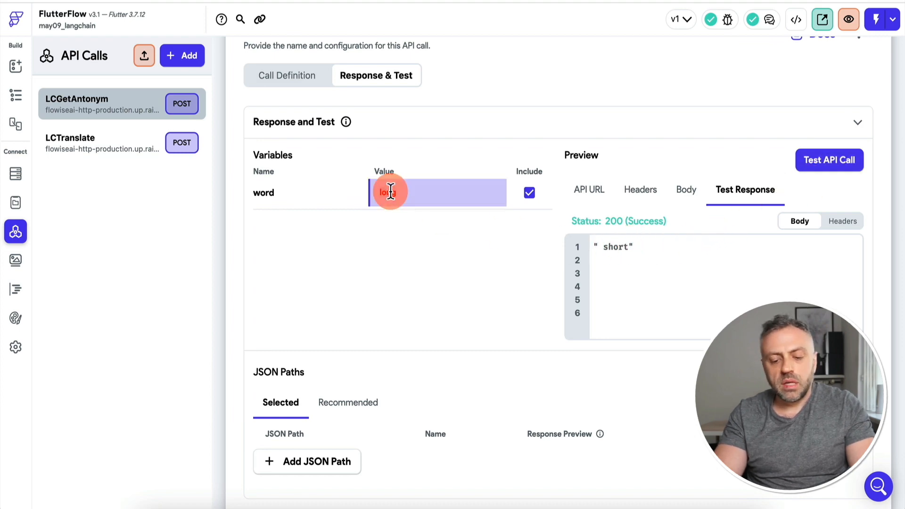
{"action": "type", "text": "big"}
{"action": "left_click", "coordinate": [831, 166]}
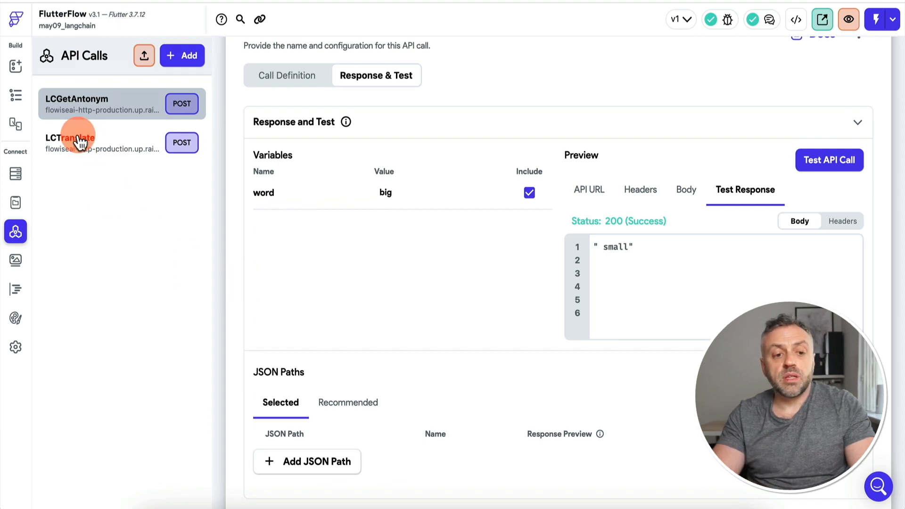
Step: Discard the antonym call's changes and review LCTranslate's chatflow URL, request body and question variable
{"action": "left_click", "coordinate": [96, 148]}
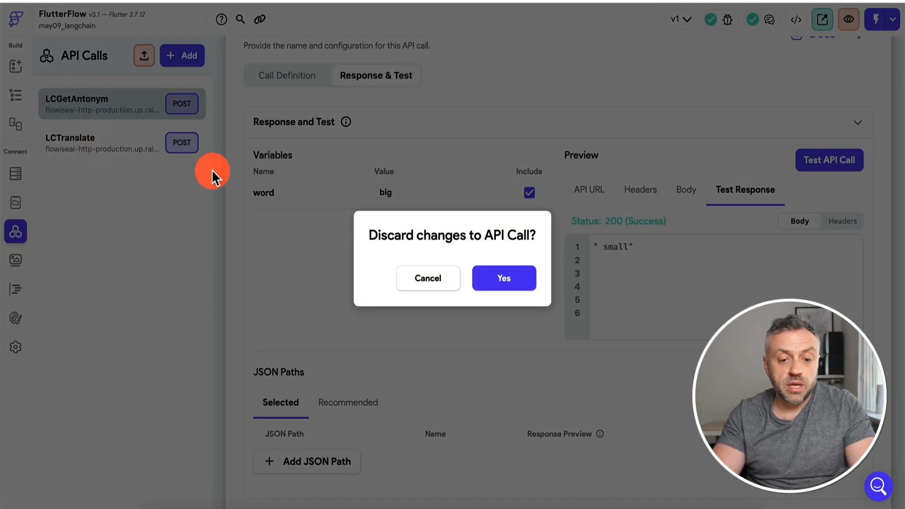
{"action": "left_click", "coordinate": [504, 280]}
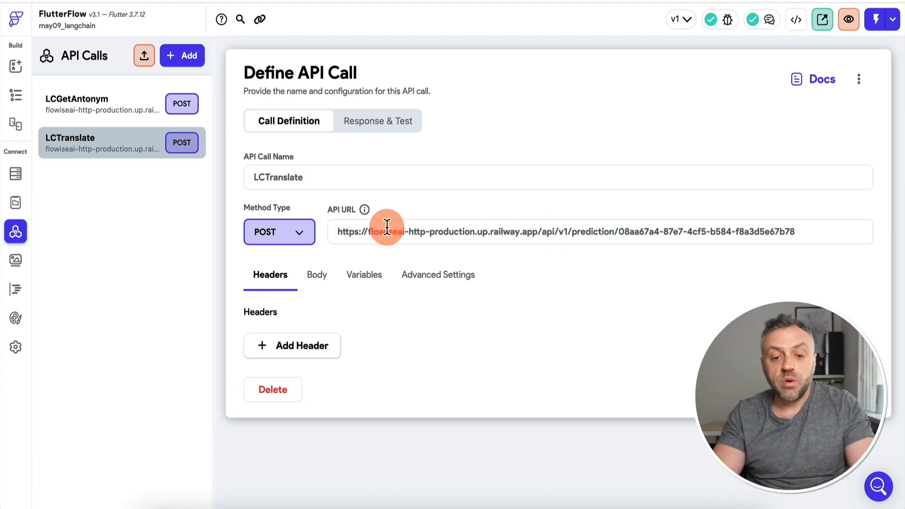
{"action": "left_click_drag", "start_coordinate": [335, 232], "coordinate": [753, 238]}
{"action": "left_click", "coordinate": [753, 237]}
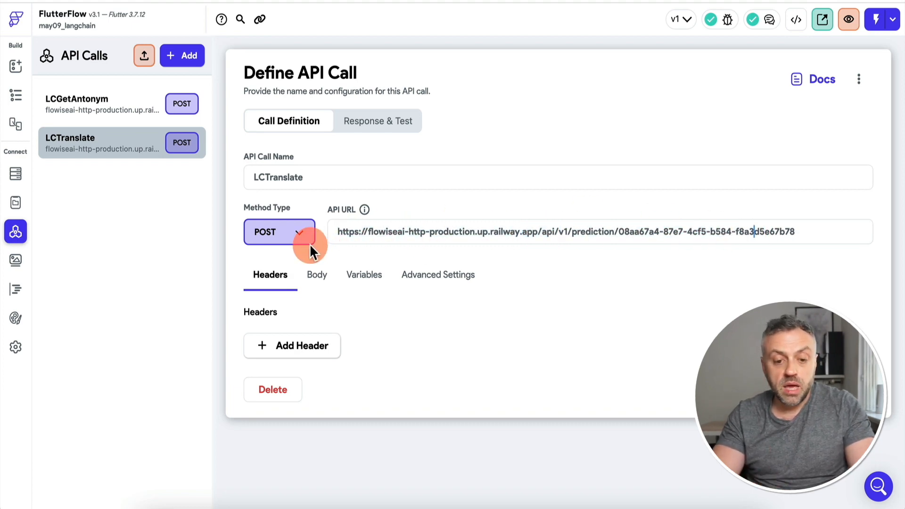
{"action": "left_click", "coordinate": [320, 277]}
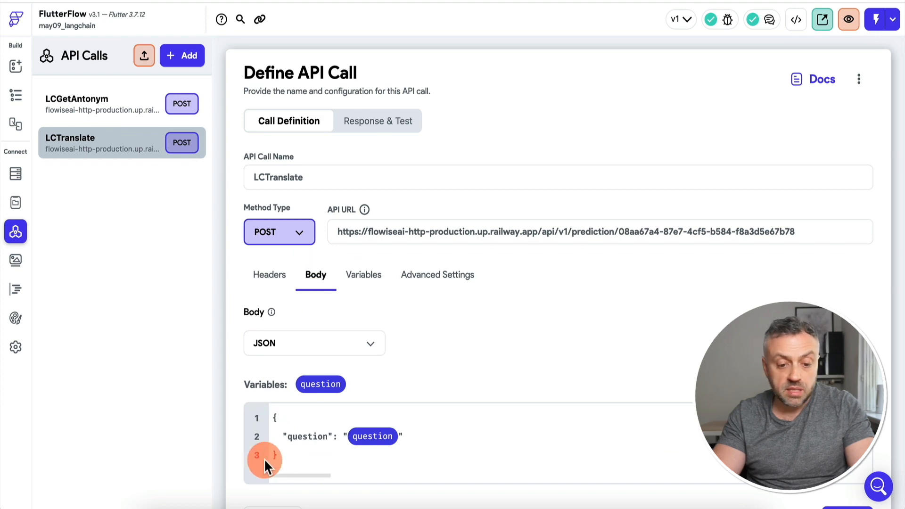
{"action": "left_click", "coordinate": [370, 289]}
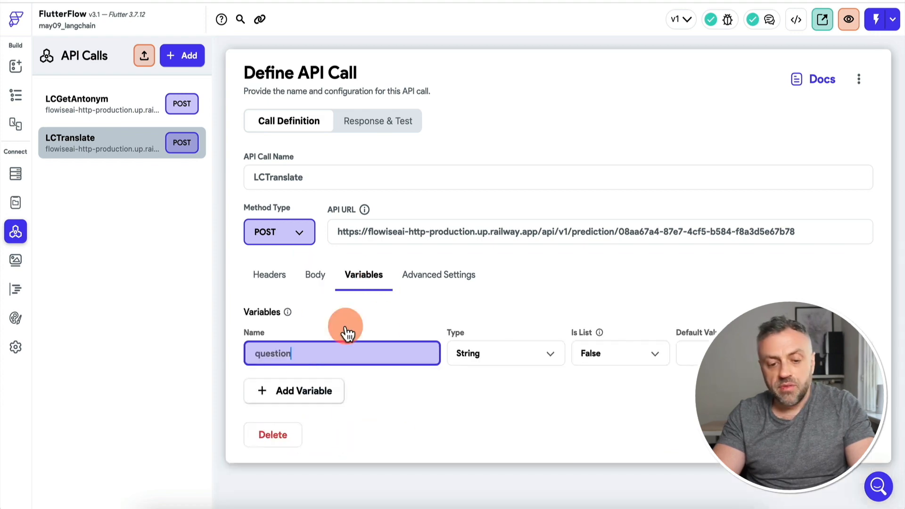
Step: Test the LCTranslate call with 'what time is it?', getting '¿Qué hora es?' back
{"action": "left_click", "coordinate": [400, 123]}
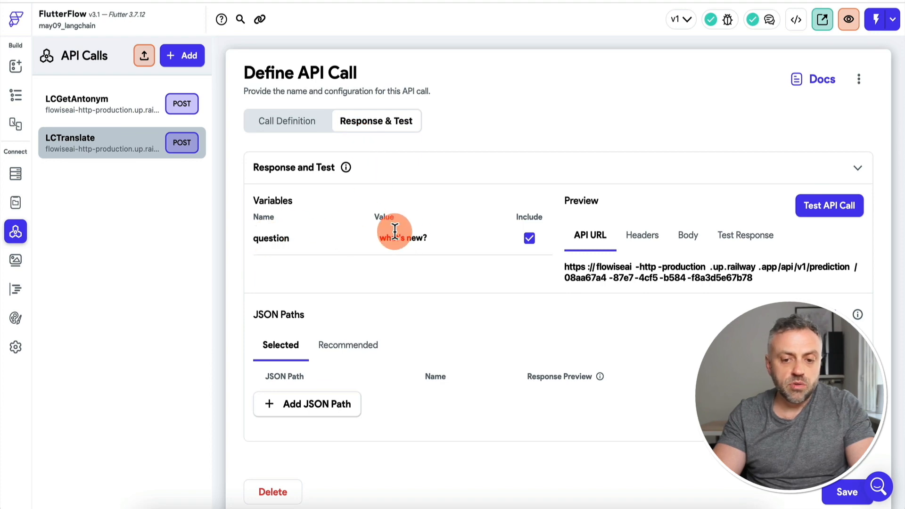
{"action": "left_click", "coordinate": [829, 207]}
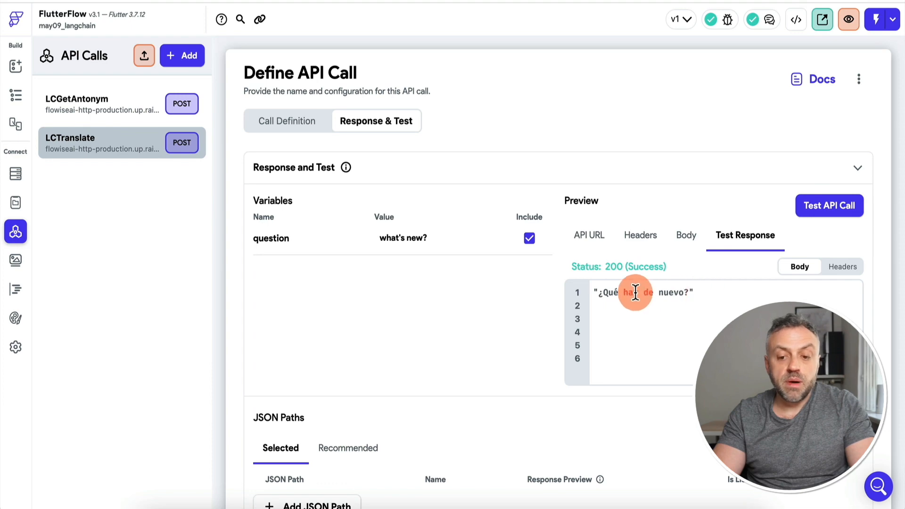
{"action": "left_click_drag", "start_coordinate": [441, 237], "coordinate": [369, 236]}
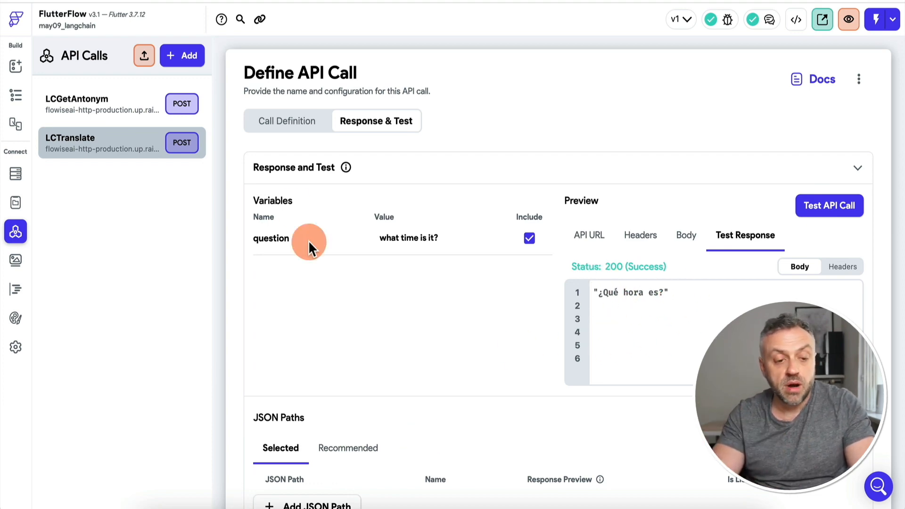
Step: On the LangChain Demo page, check the word variable Get Antonym passes to LCGetAntonym and its widget-state source
{"action": "left_click", "coordinate": [18, 69]}
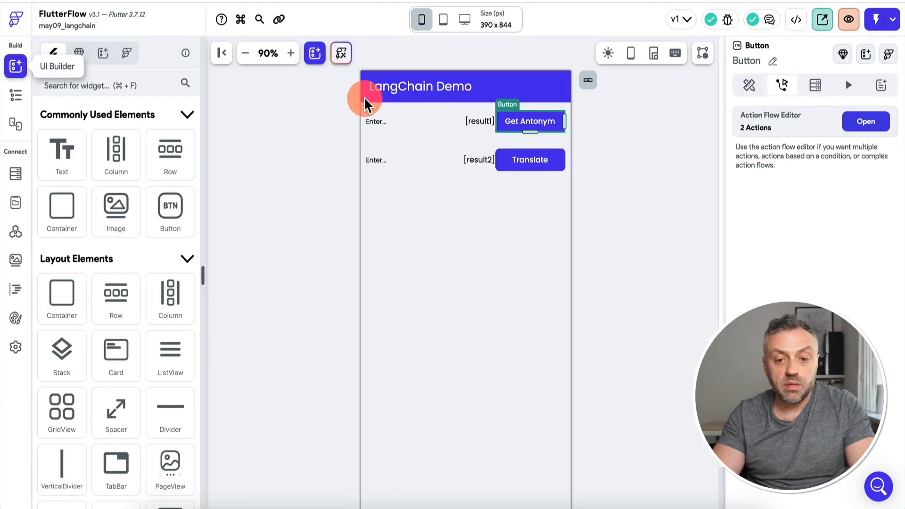
{"action": "left_click", "coordinate": [866, 122]}
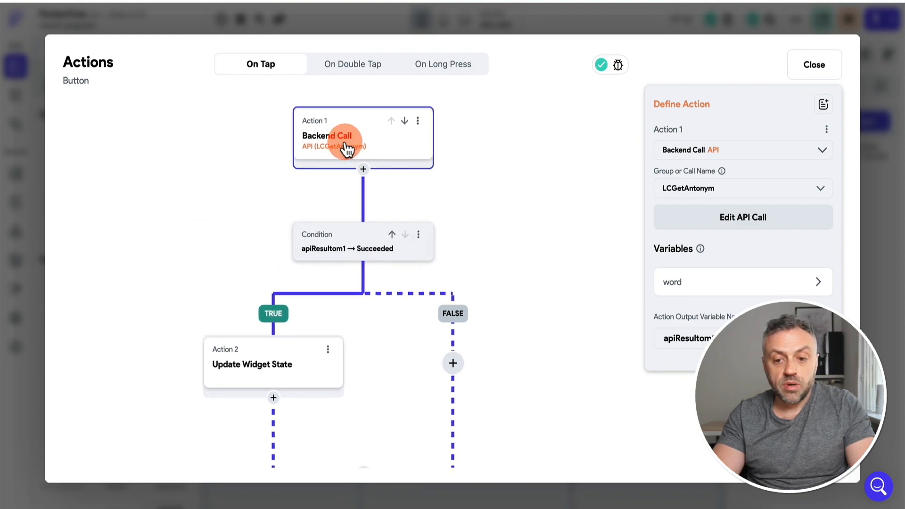
{"action": "left_click", "coordinate": [704, 295]}
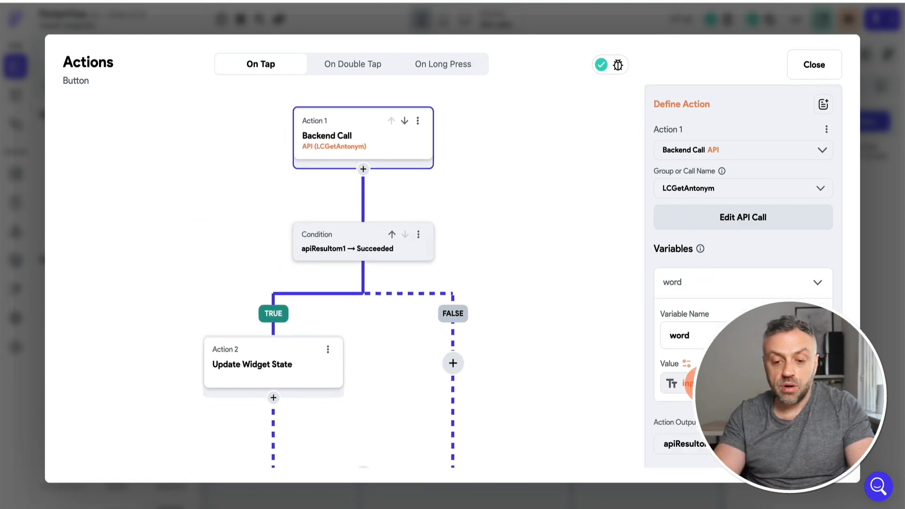
{"action": "left_click", "coordinate": [689, 383]}
{"action": "left_click", "coordinate": [590, 283]}
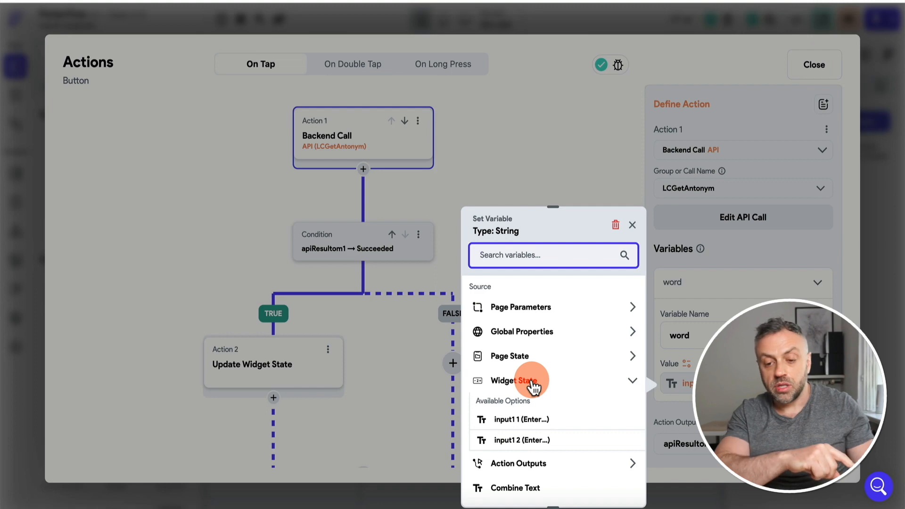
{"action": "left_click", "coordinate": [580, 175]}
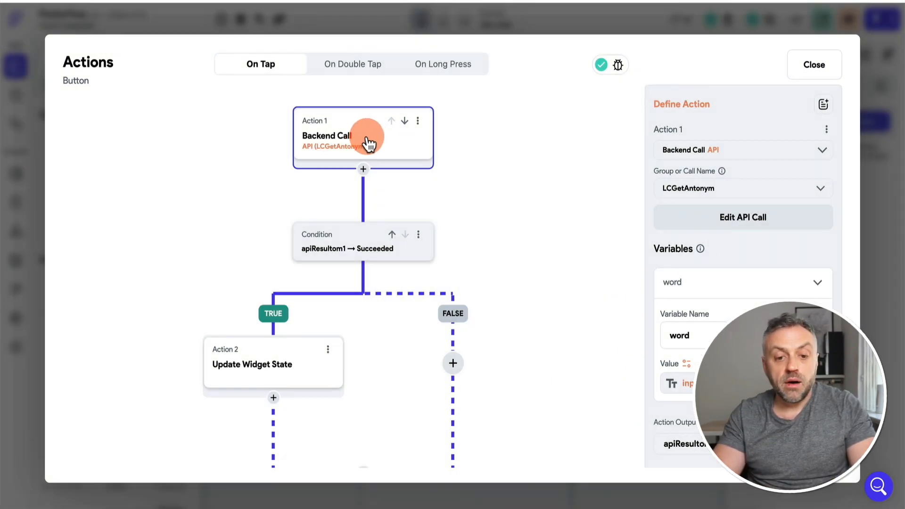
Step: Confirm the success check and that result1 is set to the response's JSON Body unchanged
{"action": "left_click", "coordinate": [348, 247]}
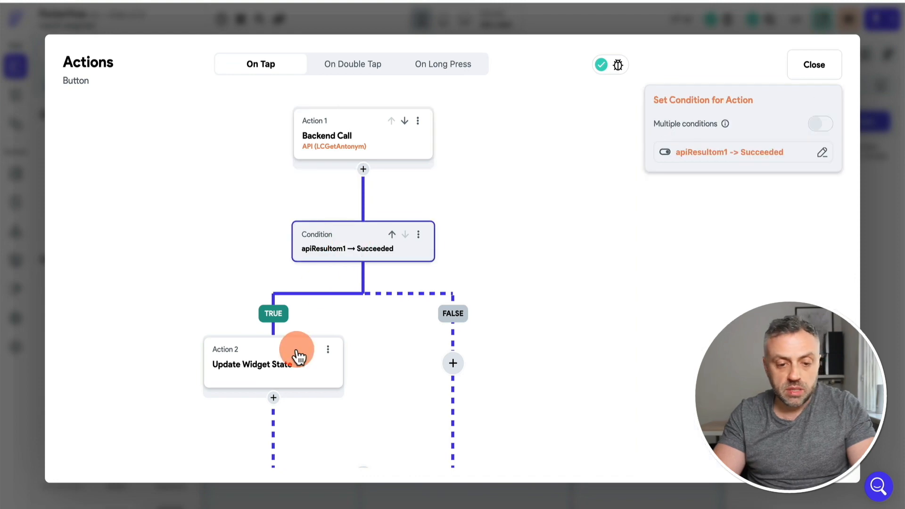
{"action": "left_click", "coordinate": [223, 240]}
{"action": "left_click", "coordinate": [274, 363]}
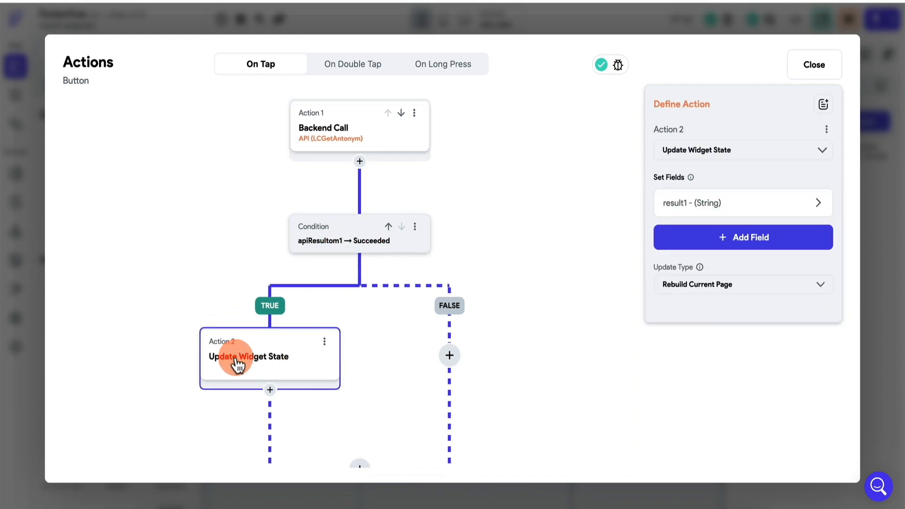
{"action": "left_click", "coordinate": [717, 207]}
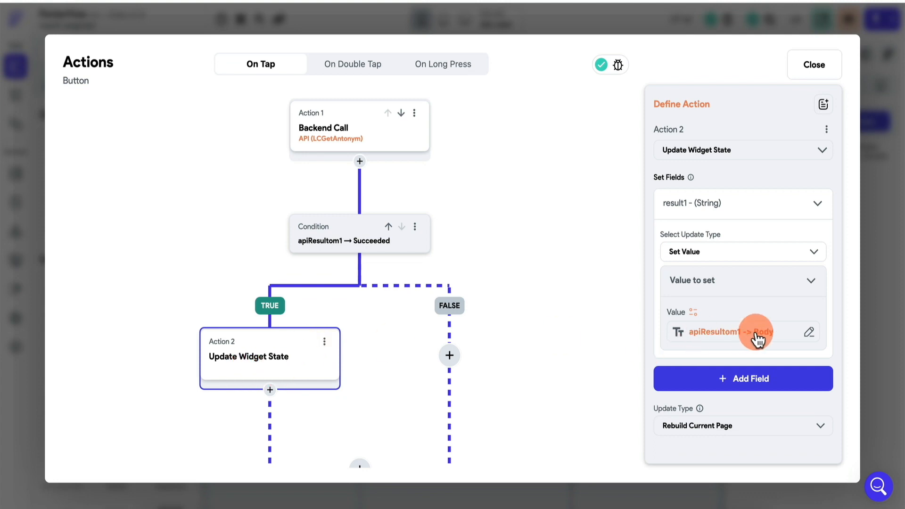
{"action": "left_click", "coordinate": [733, 335]}
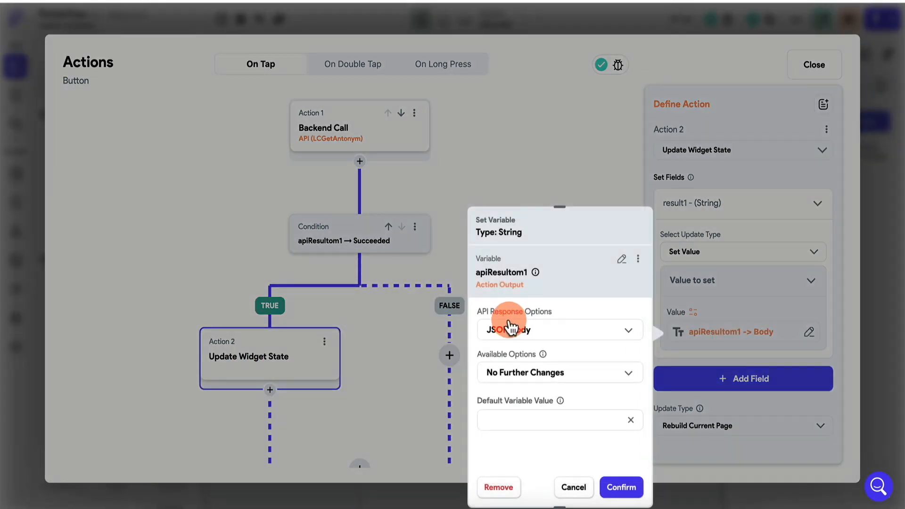
{"action": "left_click", "coordinate": [546, 330]}
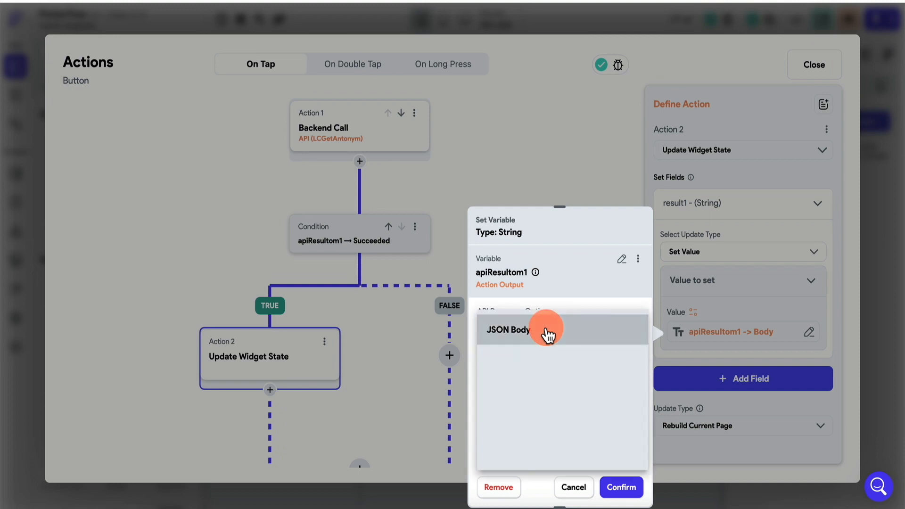
{"action": "left_click", "coordinate": [546, 332]}
{"action": "left_click", "coordinate": [546, 376]}
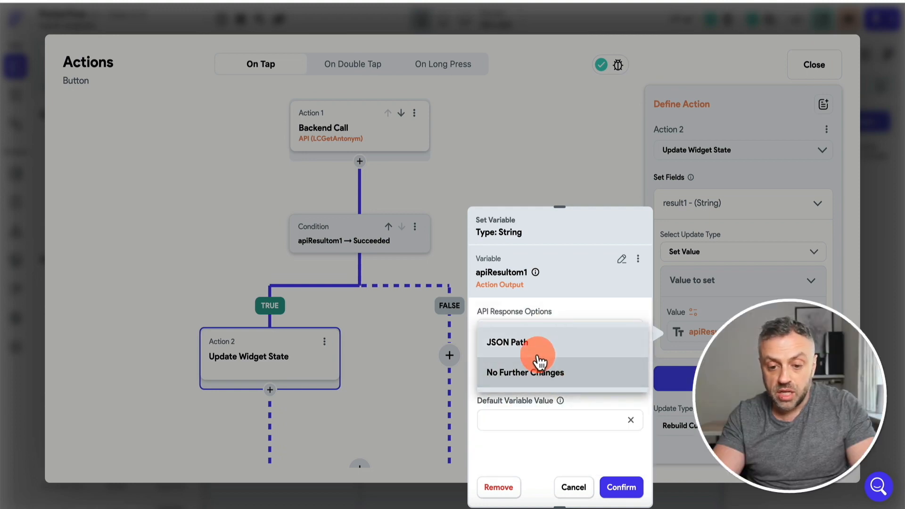
{"action": "left_click", "coordinate": [546, 373]}
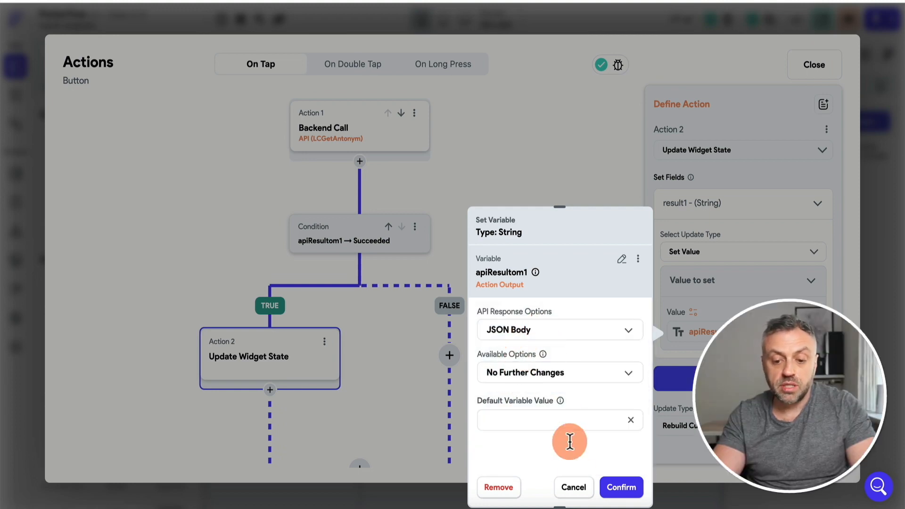
{"action": "left_click", "coordinate": [574, 488]}
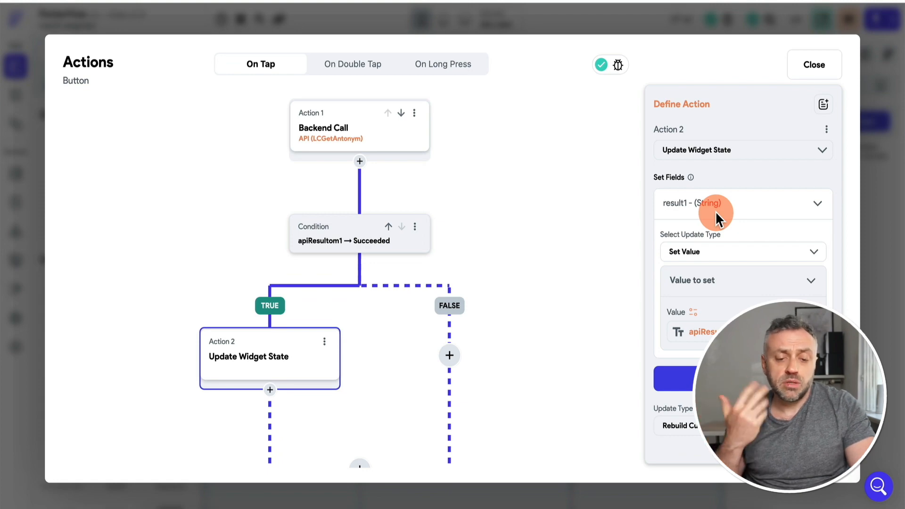
{"action": "left_click", "coordinate": [889, 247]}
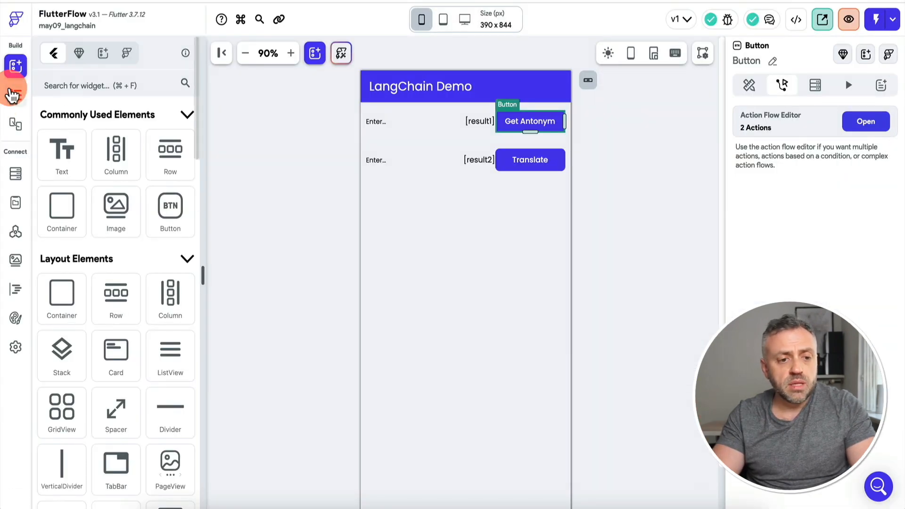
{"action": "left_click", "coordinate": [504, 160]}
{"action": "left_click", "coordinate": [790, 89]}
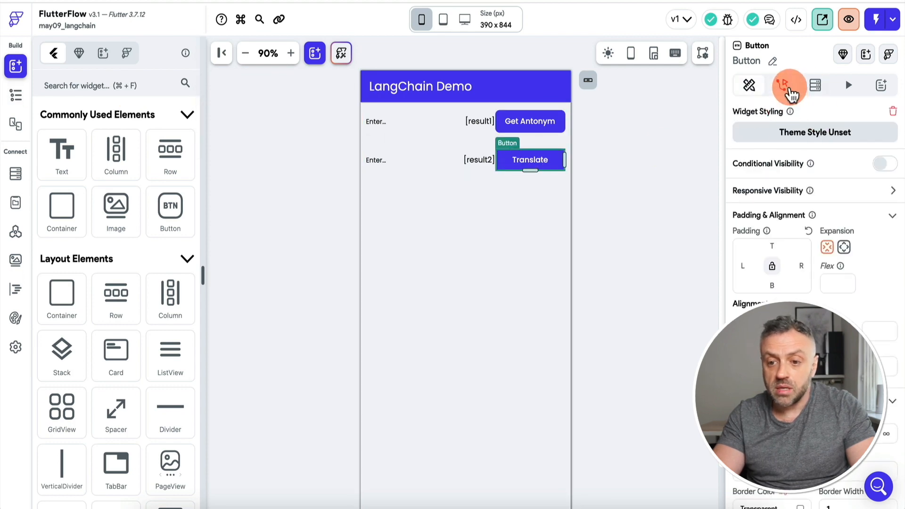
{"action": "left_click", "coordinate": [880, 122]}
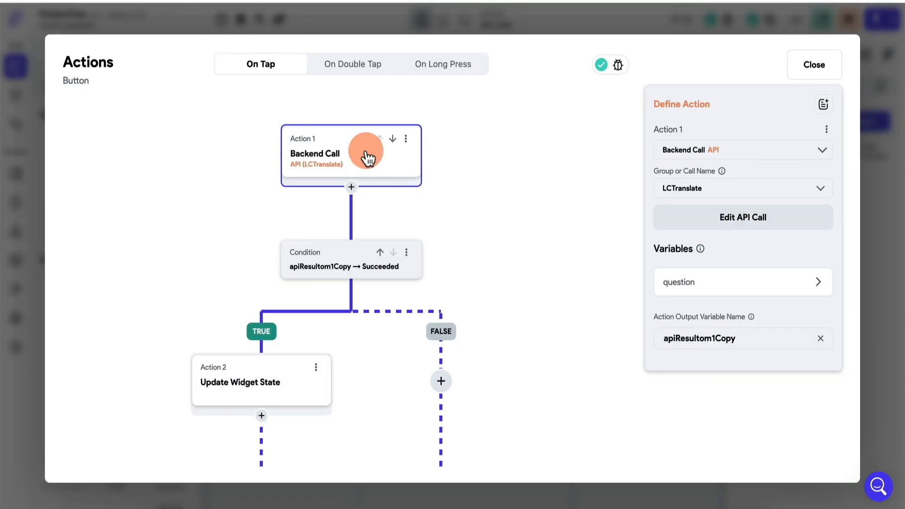
{"action": "left_click", "coordinate": [240, 396]}
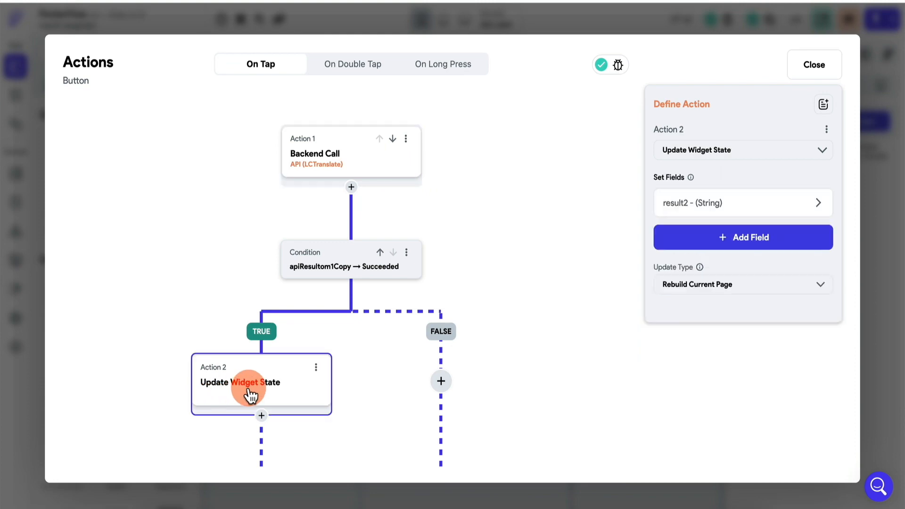
{"action": "left_click", "coordinate": [703, 205]}
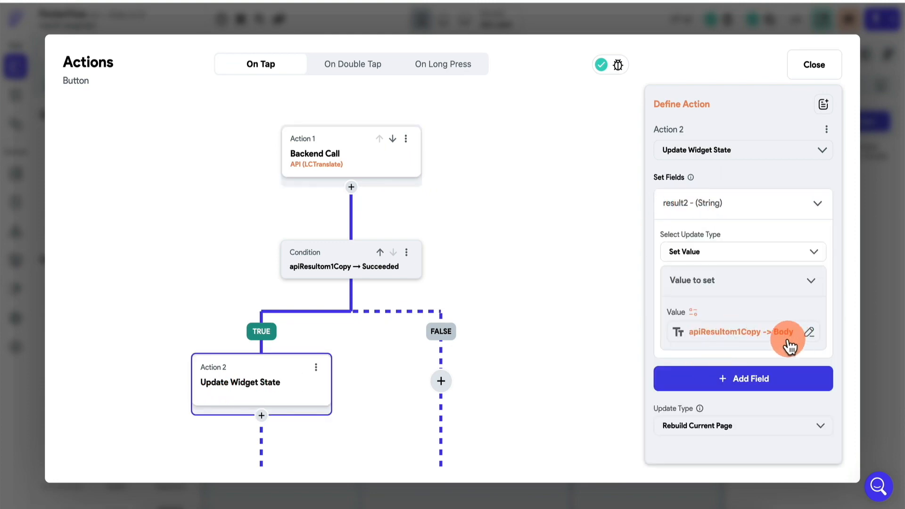
{"action": "left_click", "coordinate": [872, 277]}
Step: Review the HomePage's result1 and result2 page state variables
{"action": "left_click", "coordinate": [16, 95]}
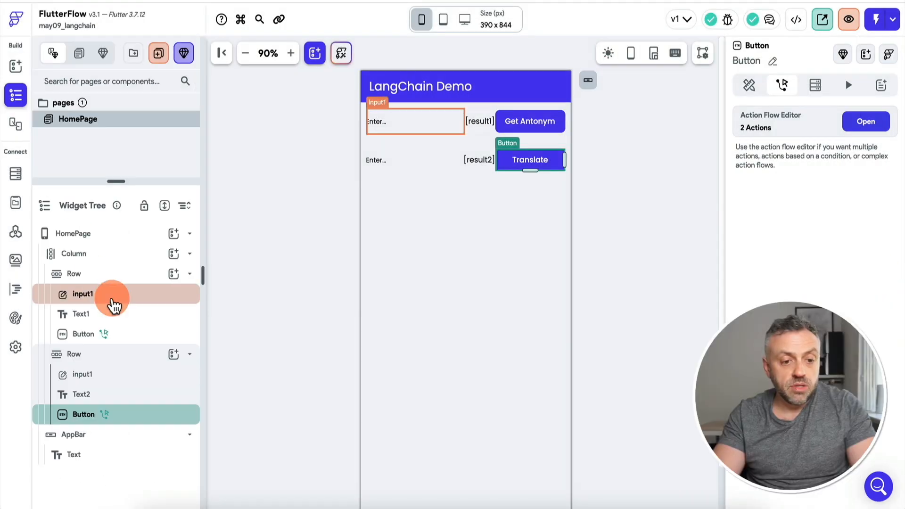
{"action": "left_click", "coordinate": [121, 236]}
{"action": "mouse_move", "coordinate": [808, 200]}
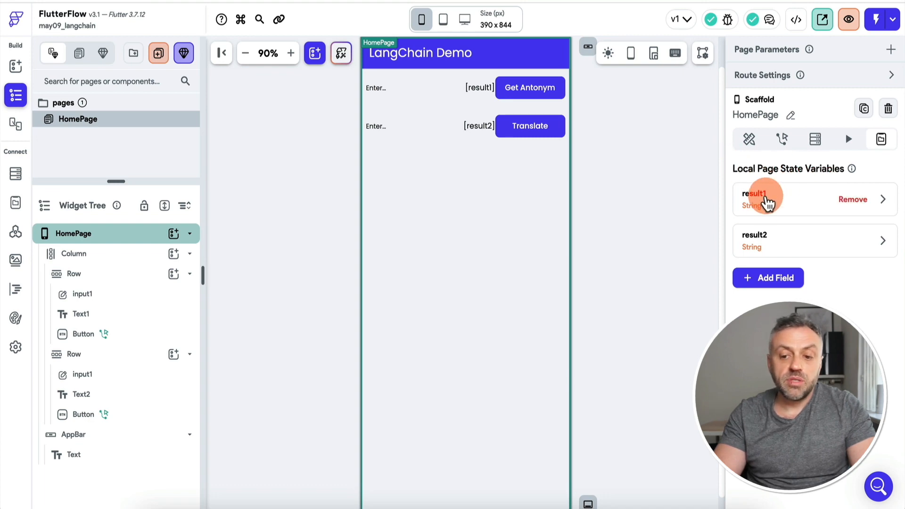
{"action": "left_click", "coordinate": [781, 200]}
{"action": "left_click", "coordinate": [779, 198]}
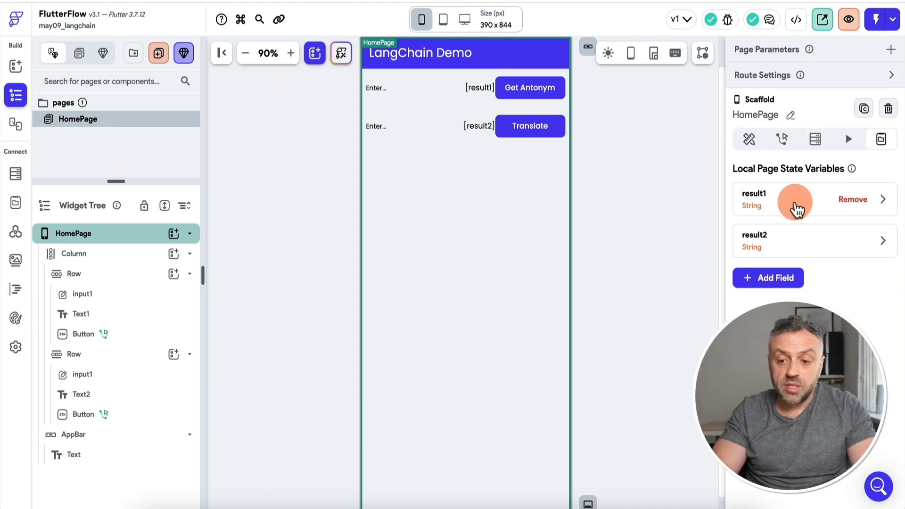
Step: Confirm Text1 is bound to result1 and Text2 to result2, then select Get Antonym
{"action": "left_click", "coordinate": [482, 90]}
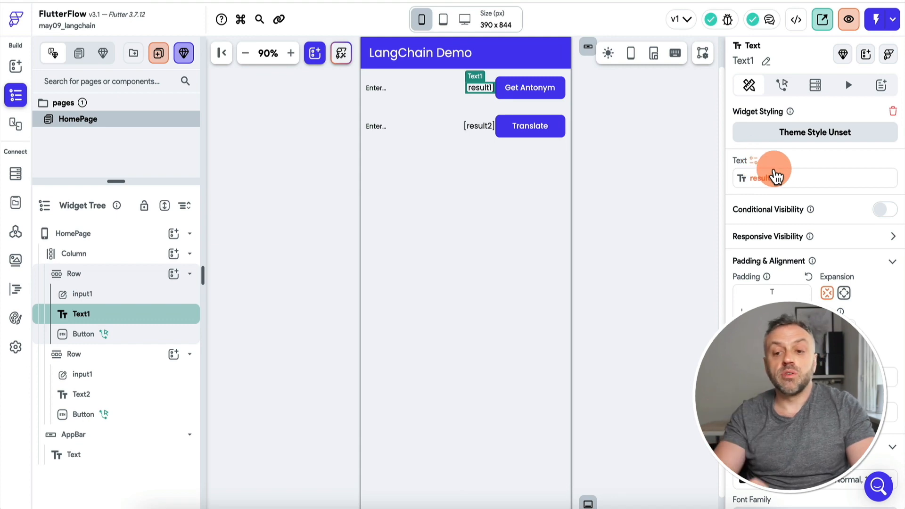
{"action": "left_click", "coordinate": [483, 126]}
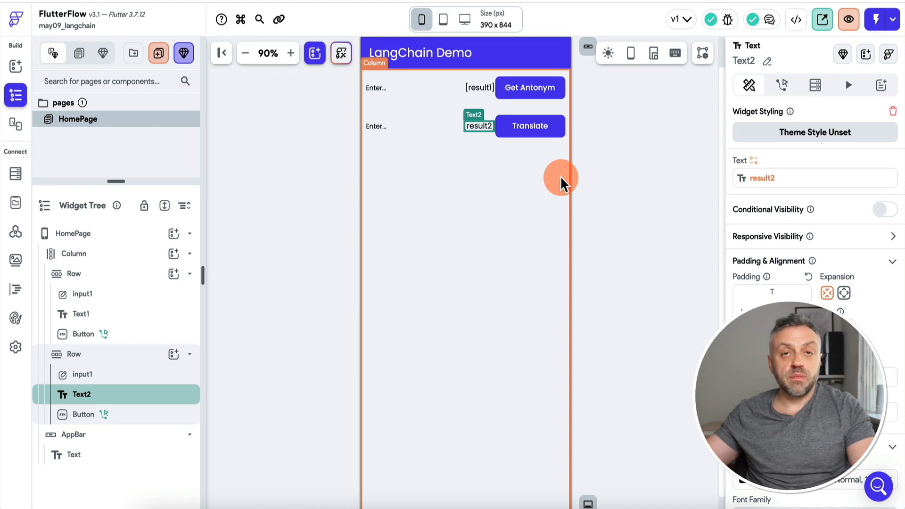
{"action": "left_click", "coordinate": [483, 89]}
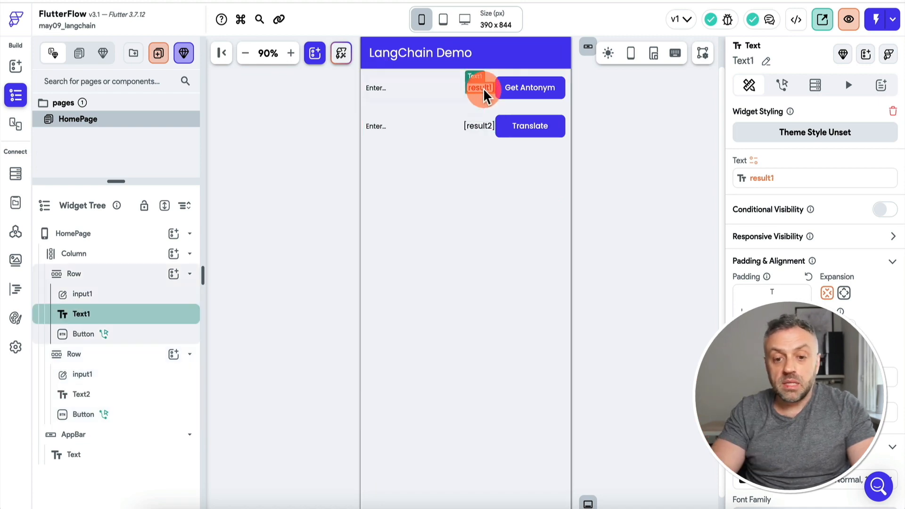
{"action": "left_click", "coordinate": [539, 94]}
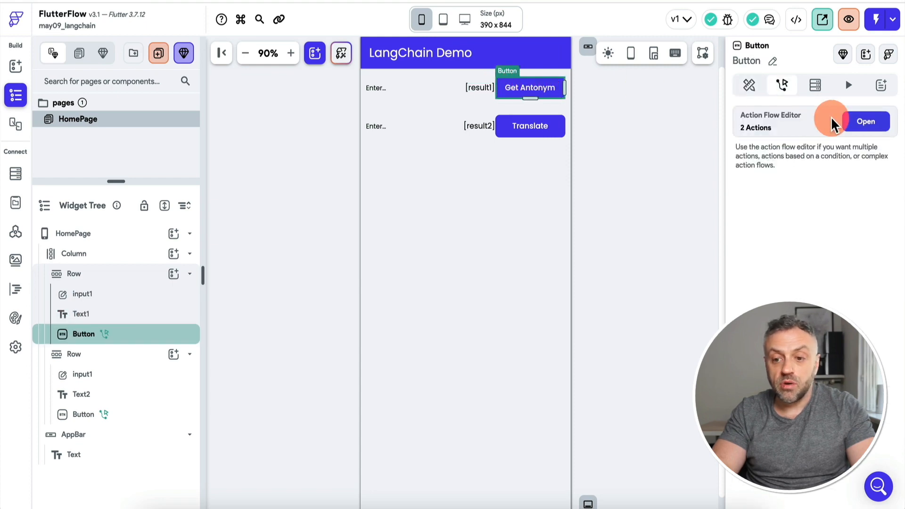
Step: Set Get Antonym's Update Widget State action for result1 to Rebuild Current Page
{"action": "left_click", "coordinate": [868, 120]}
{"action": "left_click", "coordinate": [253, 390]}
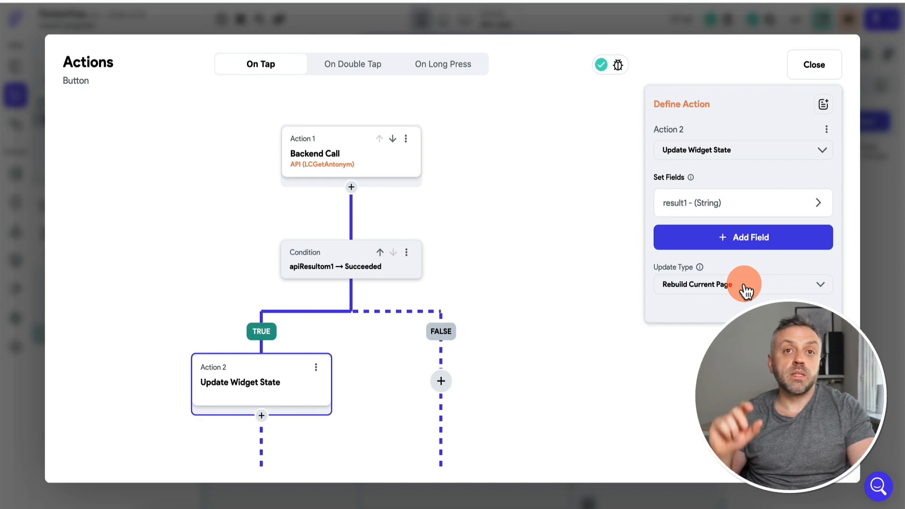
{"action": "left_click", "coordinate": [726, 287]}
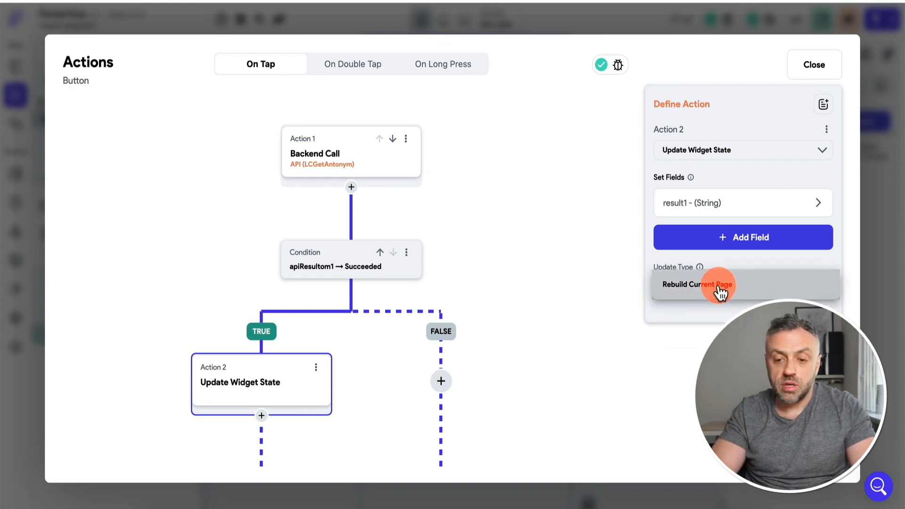
{"action": "left_click", "coordinate": [734, 288]}
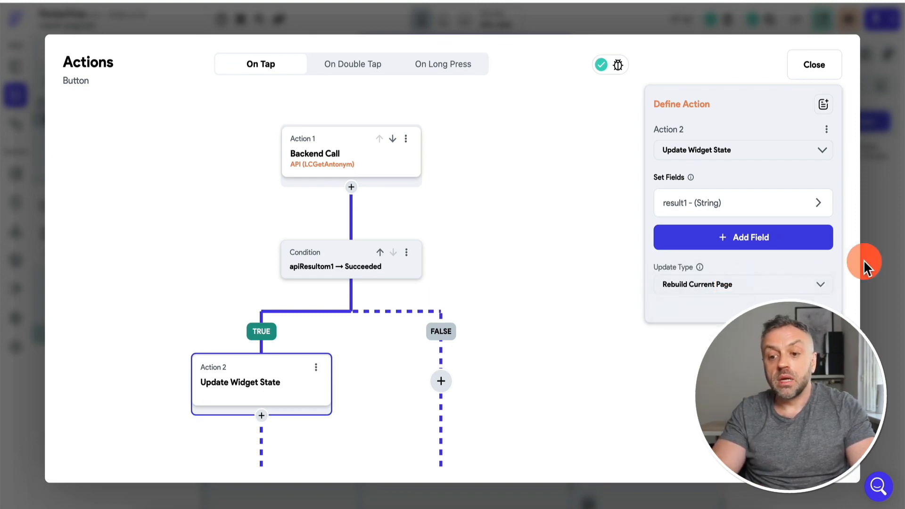
{"action": "left_click", "coordinate": [894, 264]}
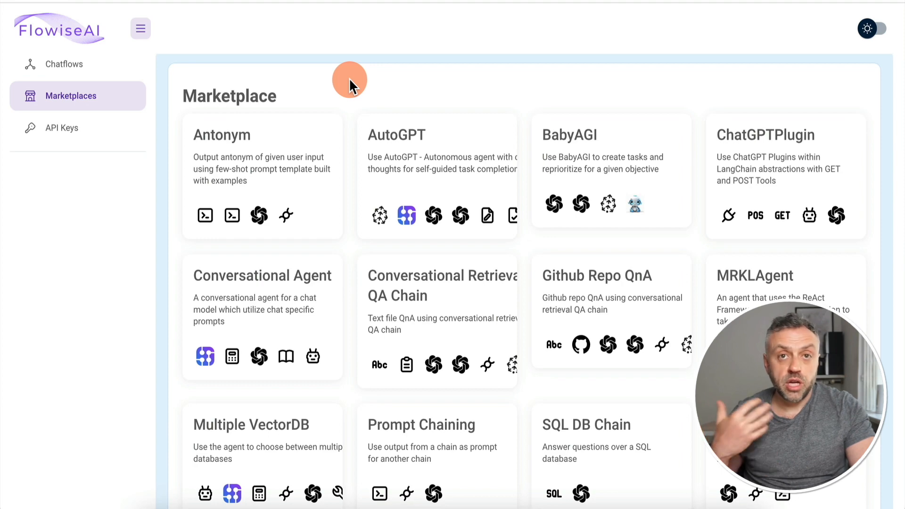
{"action": "left_click", "coordinate": [94, 70]}
{"action": "left_click", "coordinate": [90, 96]}
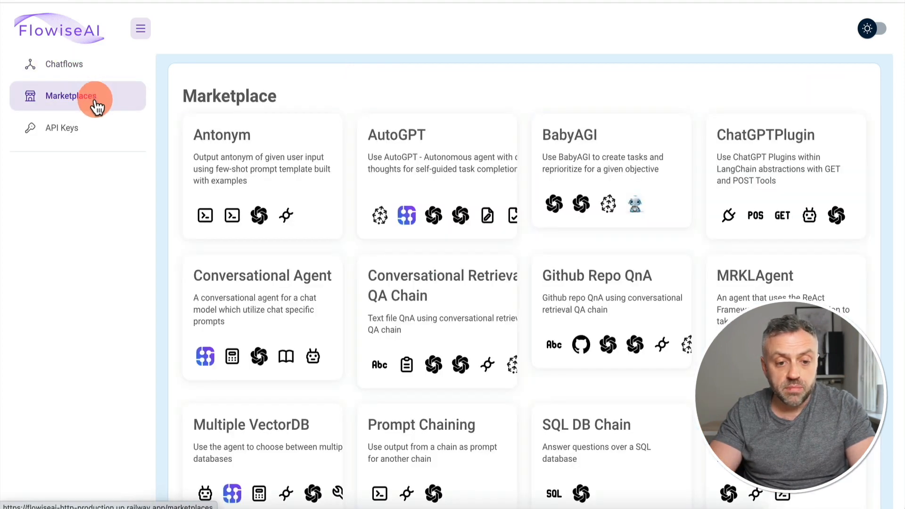
{"action": "scroll", "coordinate": [410, 220], "scroll_direction": "down", "scroll_amount": 4}
{"action": "scroll", "coordinate": [410, 224], "scroll_direction": "up", "scroll_amount": 4}
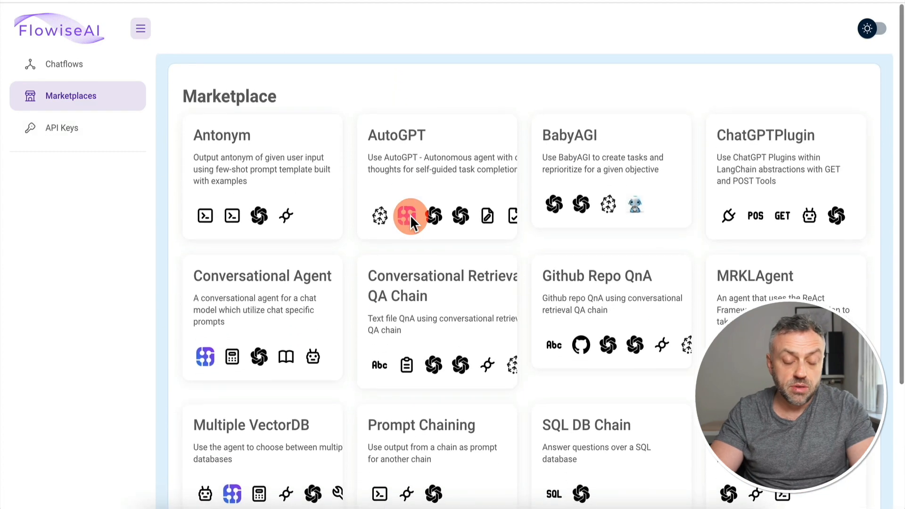
{"action": "left_click", "coordinate": [399, 143]}
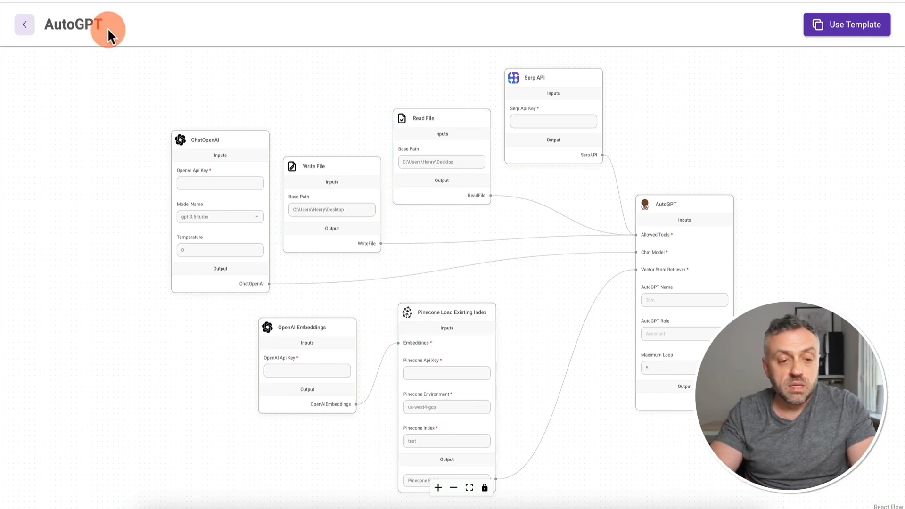
{"action": "left_click", "coordinate": [36, 25]}
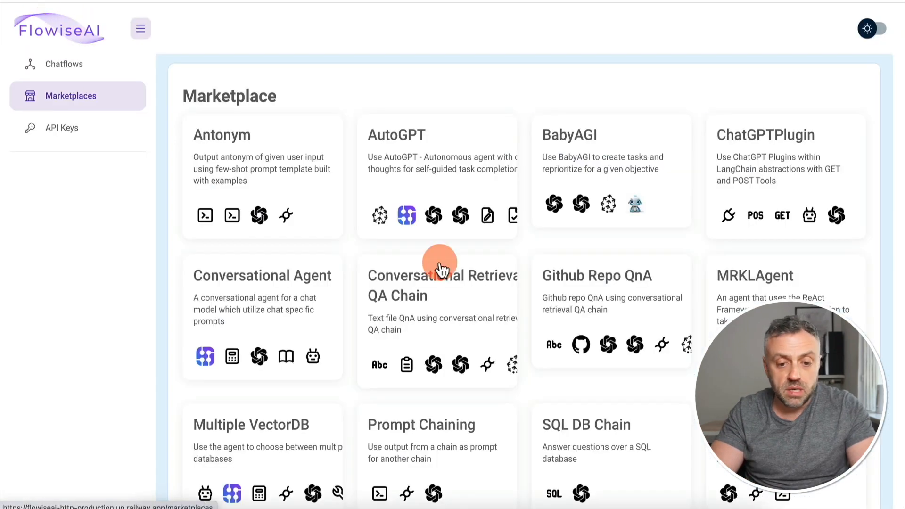
{"action": "left_click", "coordinate": [287, 296]}
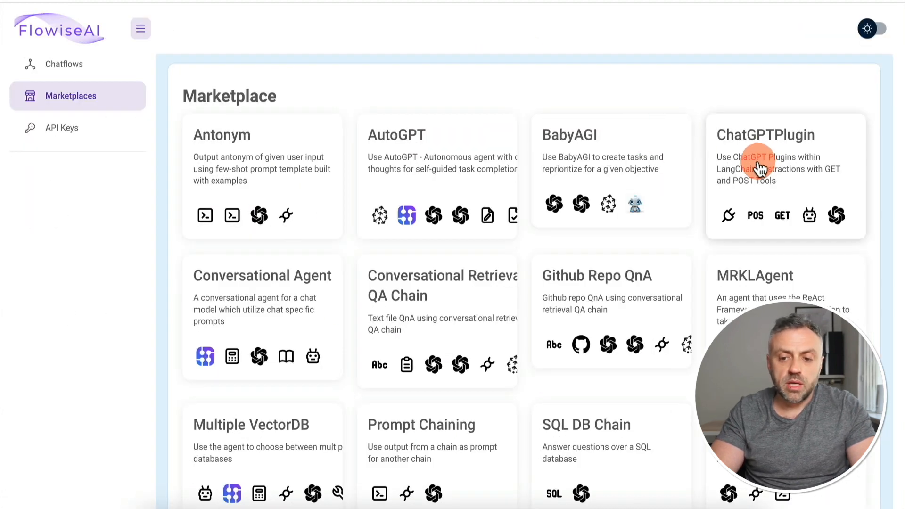
{"action": "left_click", "coordinate": [762, 167]}
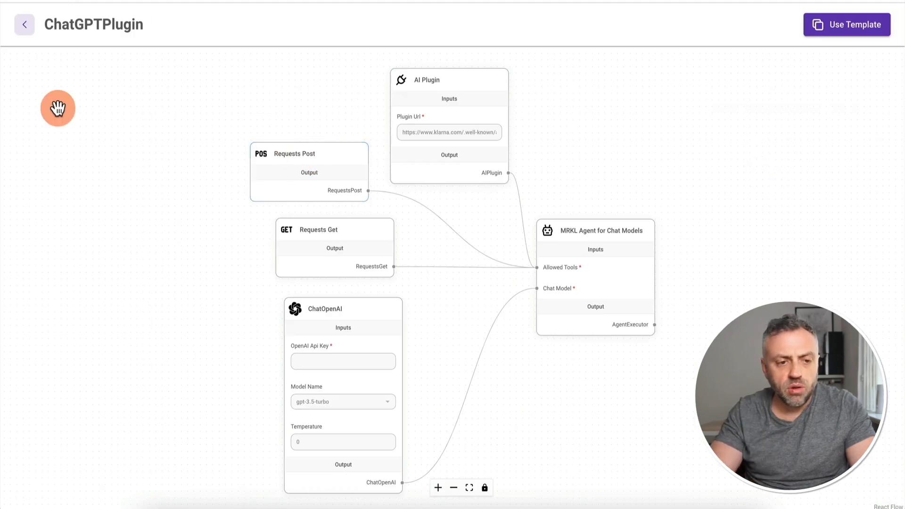
{"action": "left_click", "coordinate": [25, 24]}
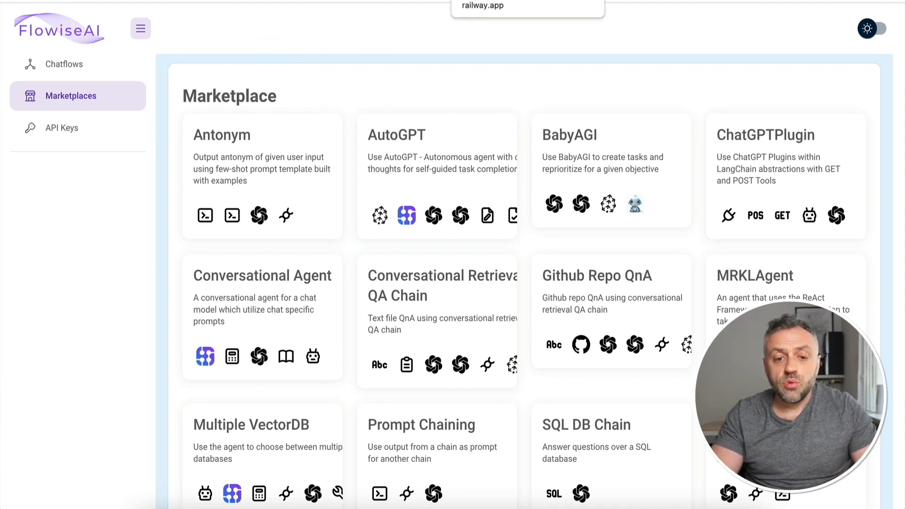
{"action": "left_click", "coordinate": [485, 1]}
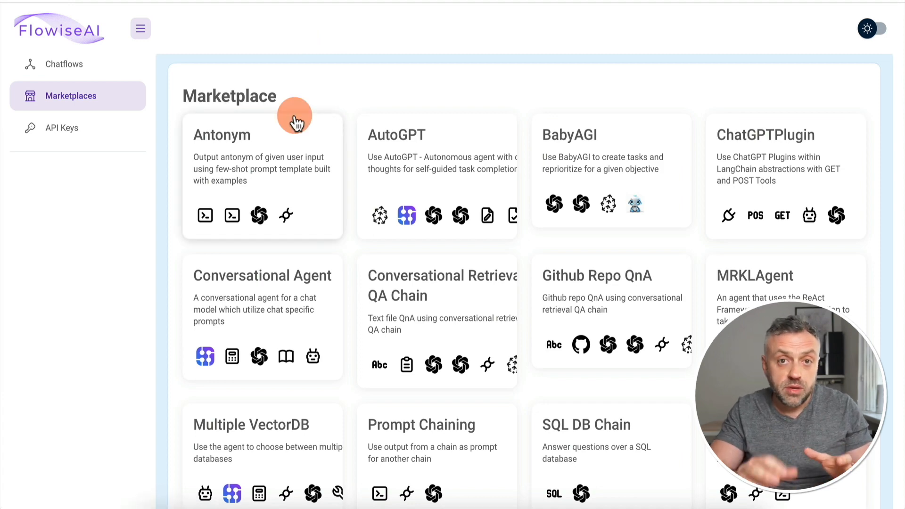
Step: Open the Antonym chatflow from the FlowiseAI Chatflows list
{"action": "left_click", "coordinate": [87, 66]}
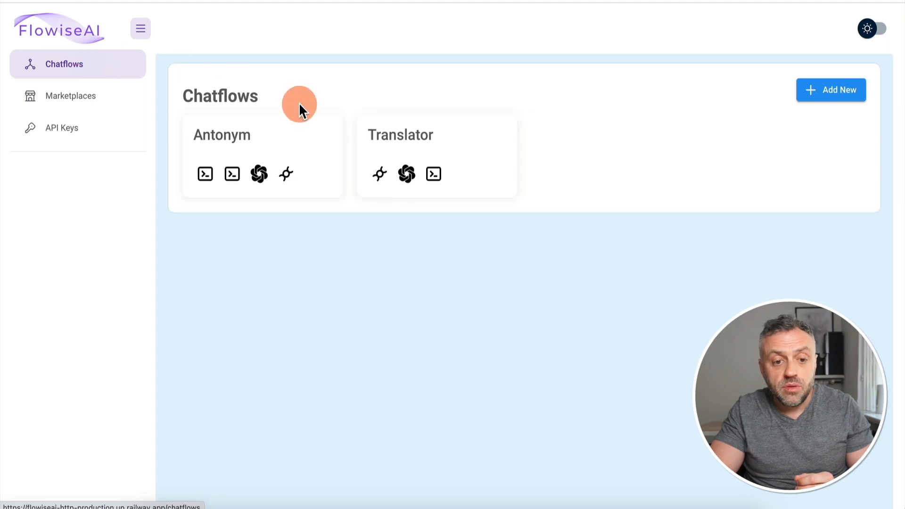
{"action": "left_click", "coordinate": [295, 146]}
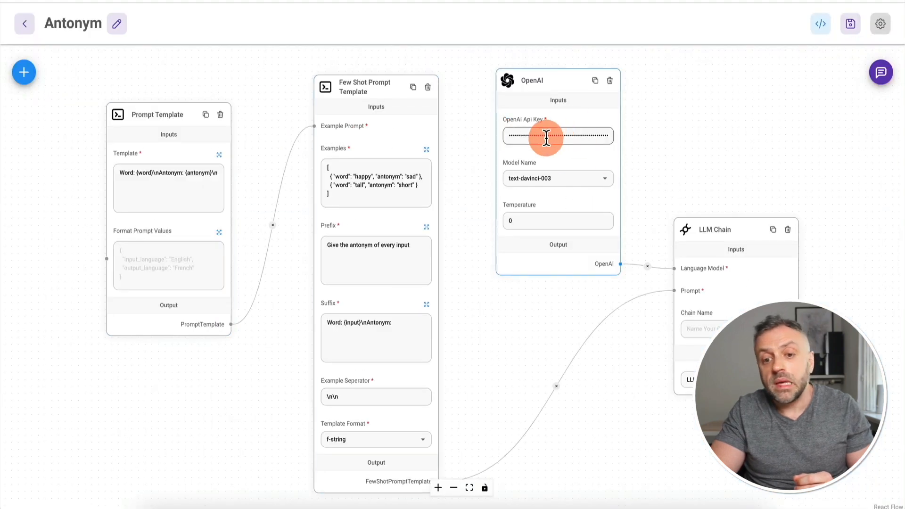